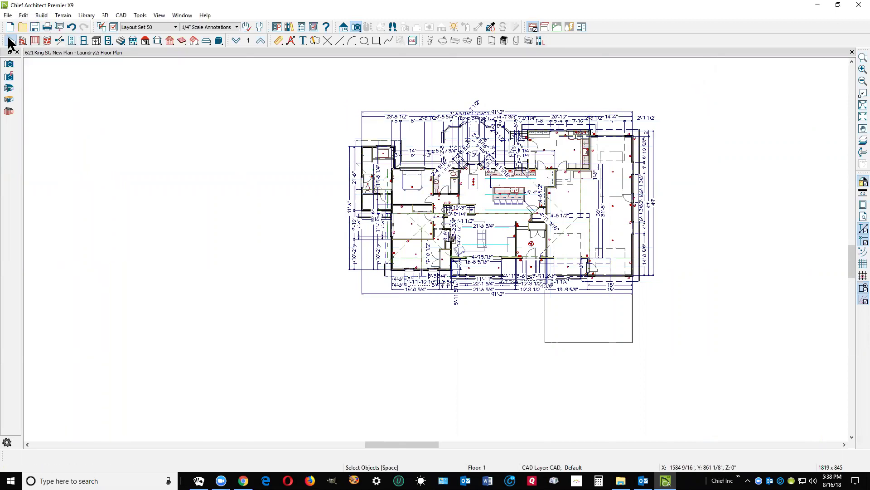
double_click(24, 45)
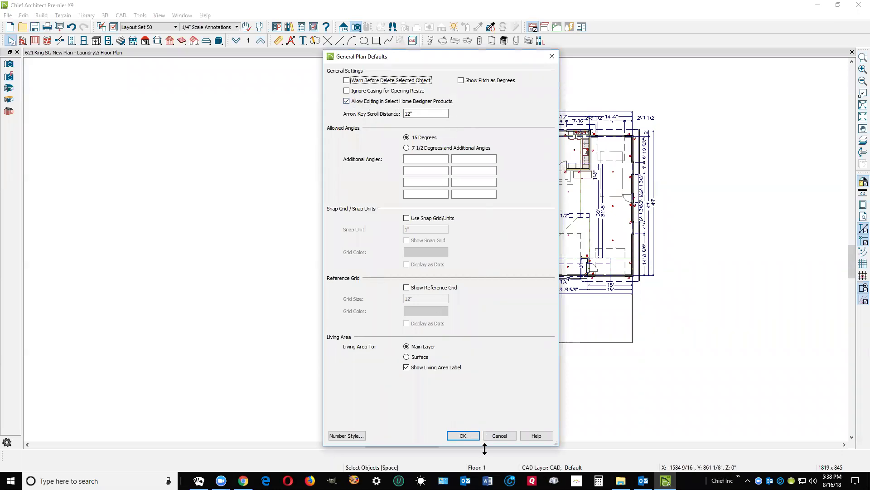
click(500, 435)
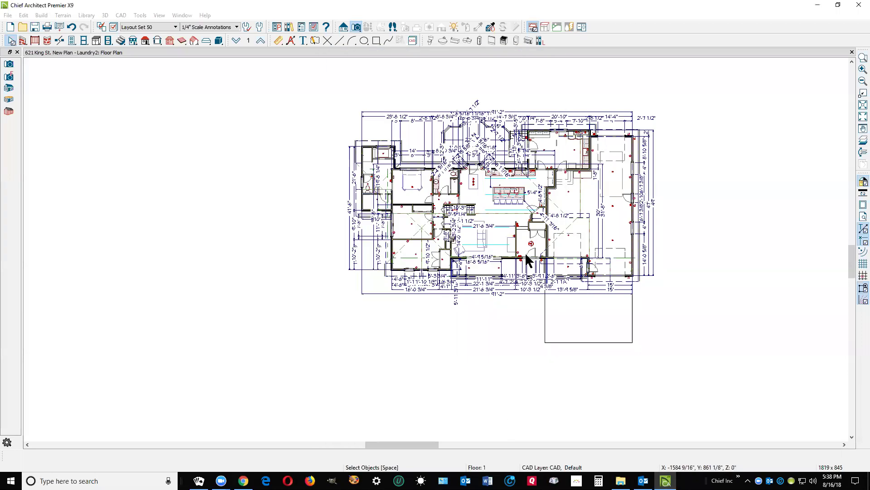
scroll(541, 193, down, 2)
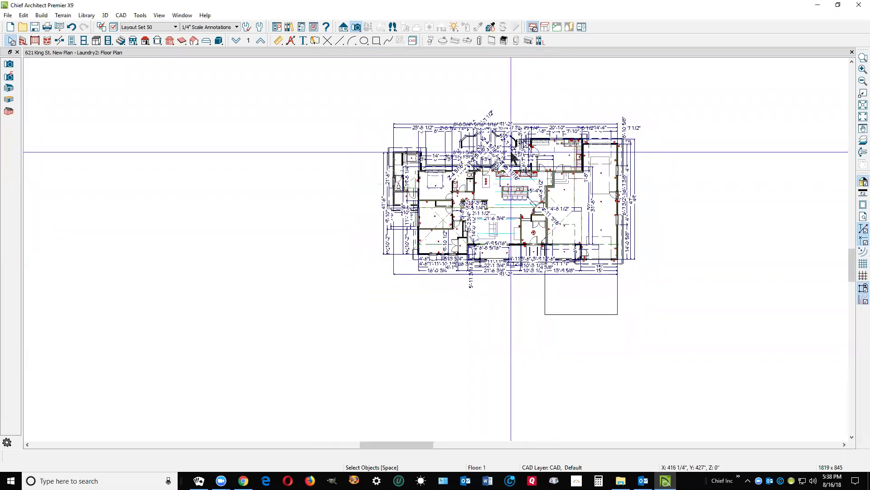
Step: Inspect the house front, garage doors and foundation underside in a perspective full overview, and close that view
click(356, 26)
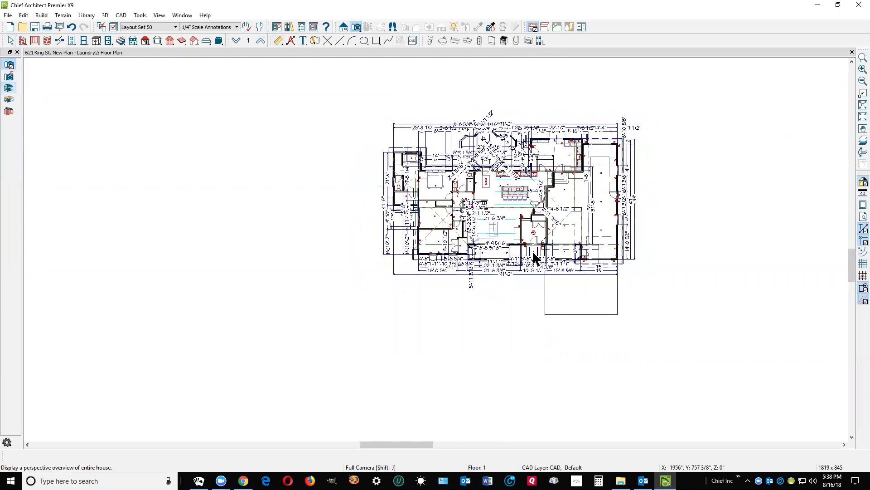
click(8, 88)
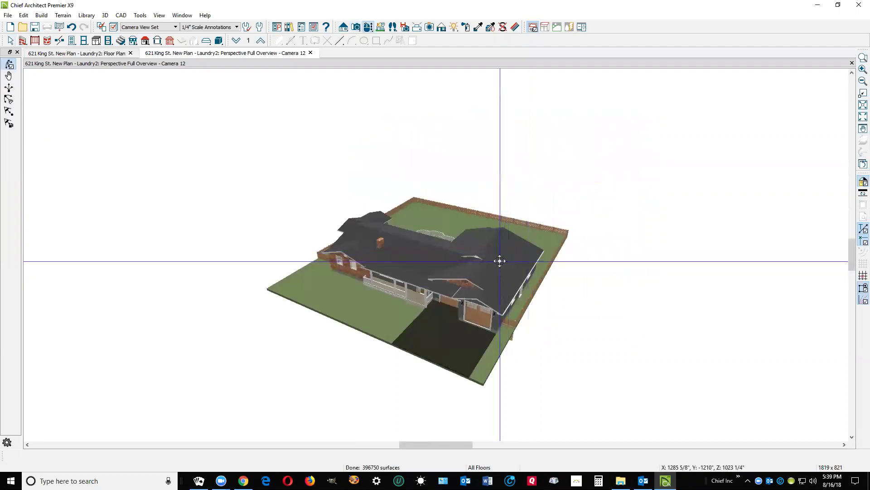
drag(511, 255, 521, 226)
scroll(456, 269, up, 5)
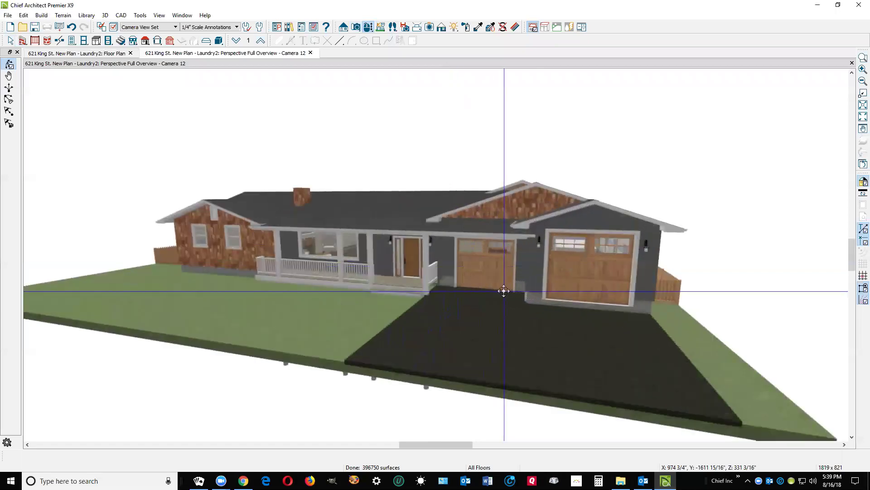
scroll(504, 290, up, 3)
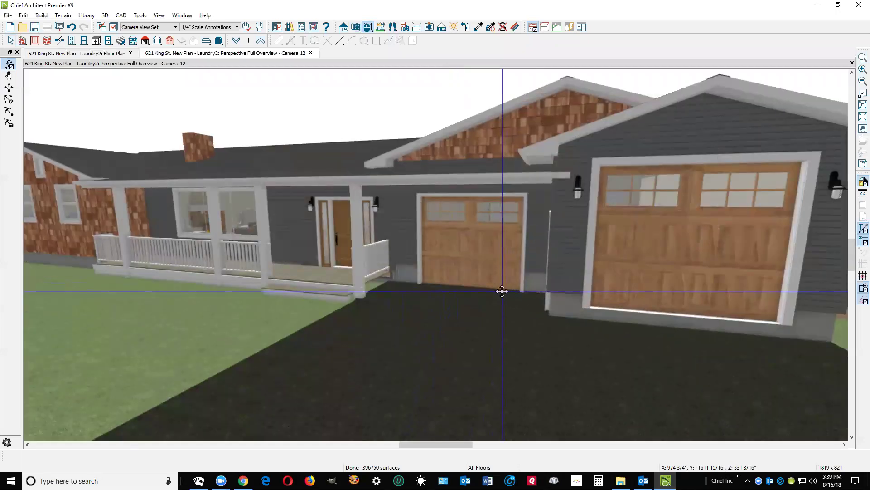
drag(501, 292, 517, 268)
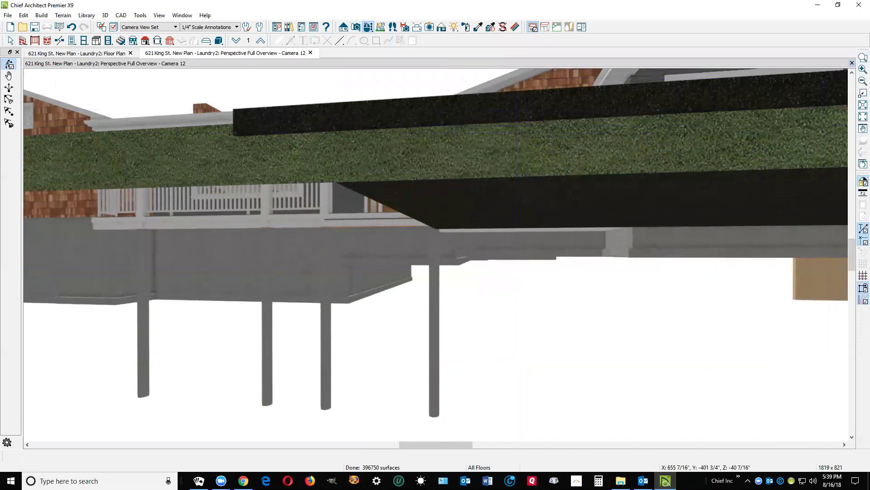
click(852, 63)
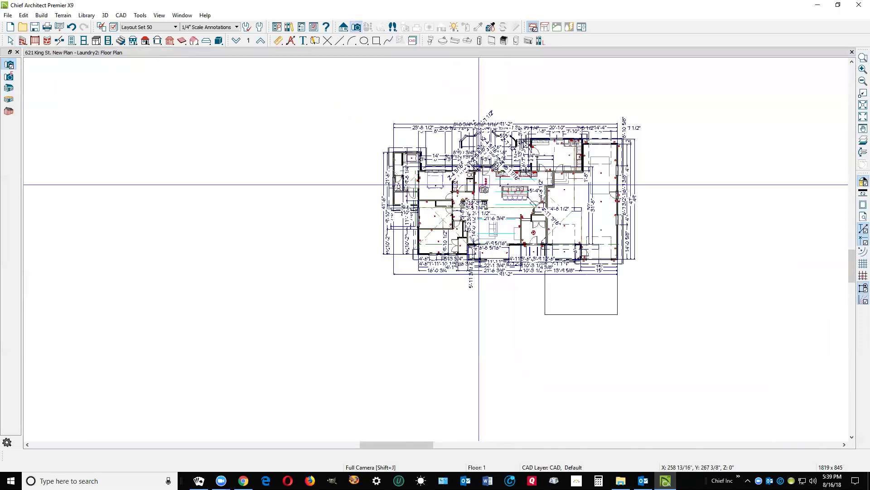
Step: Create a cross section/elevation view of the front of the house, looking from the driveway side toward the back
click(344, 26)
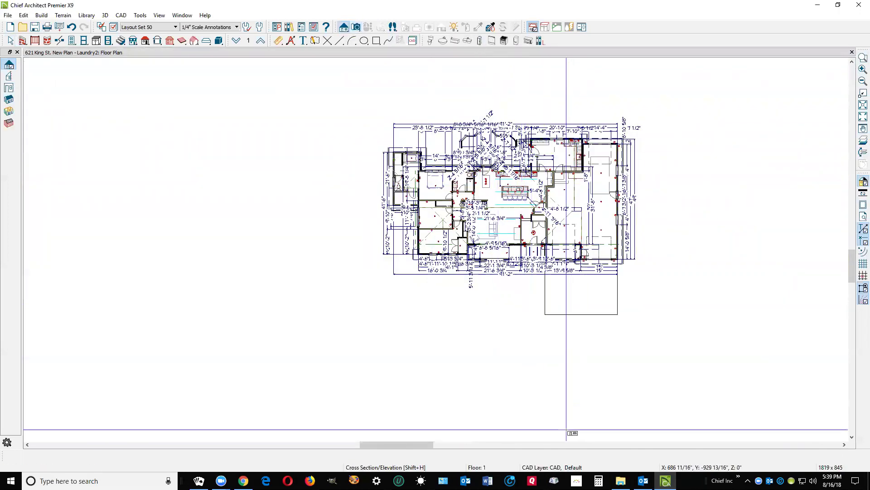
drag(566, 430, 558, 52)
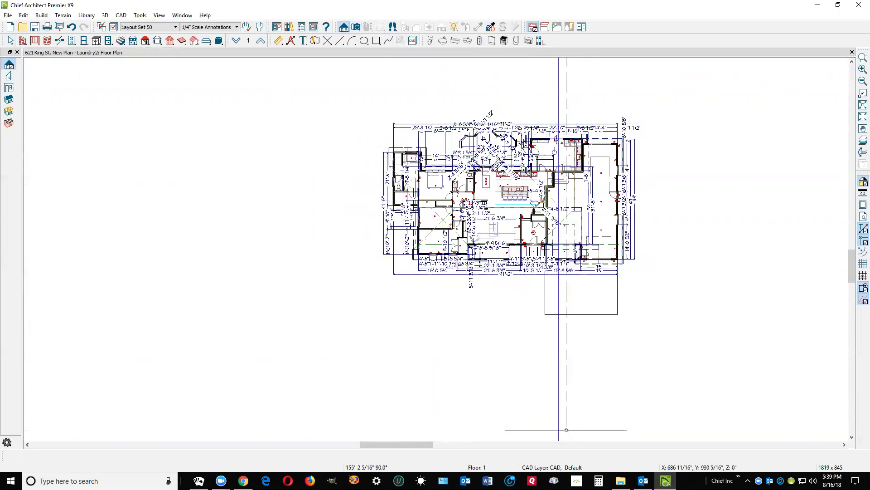
drag(559, 58, 558, 57)
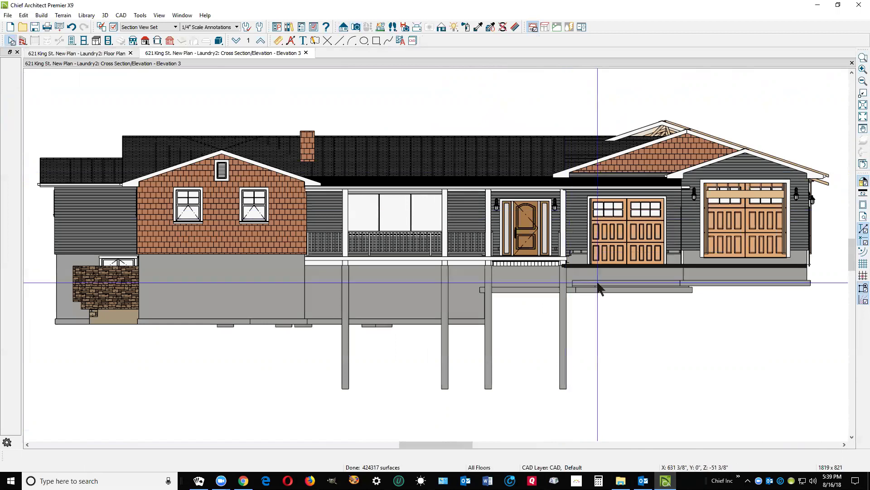
Step: Draw a horizontal CAD line at the base of the front door, running across both garage doors past the house corner
click(863, 58)
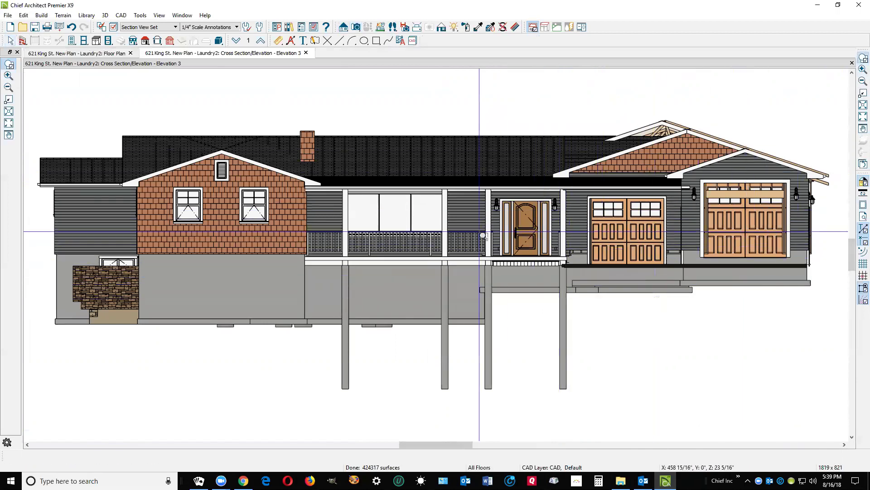
drag(479, 232, 815, 330)
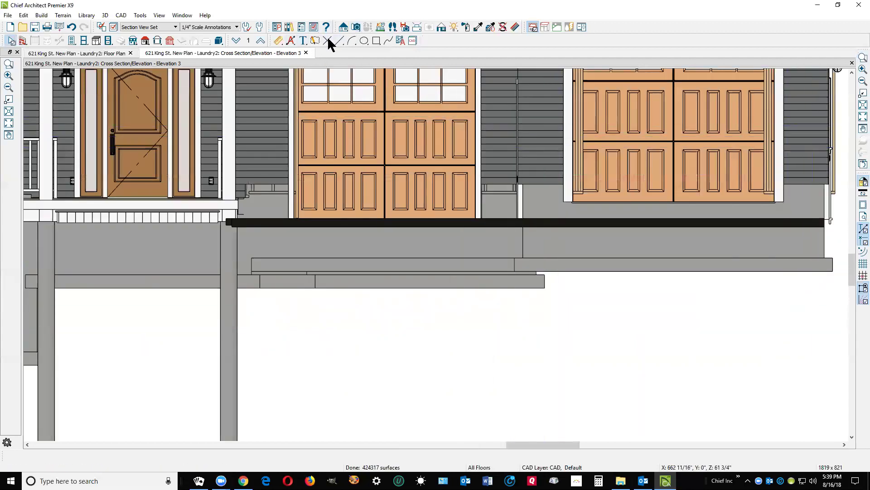
click(343, 39)
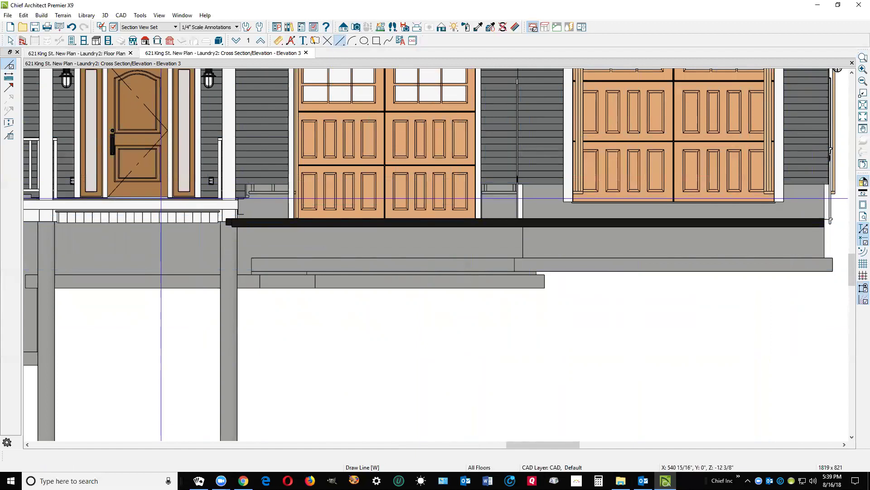
click(160, 197)
click(736, 198)
scroll(401, 256, down, 2)
key(space)
Step: Make one copy of the horizontal reference line, moved by a Z delta of -48 inches relative to itself
click(747, 213)
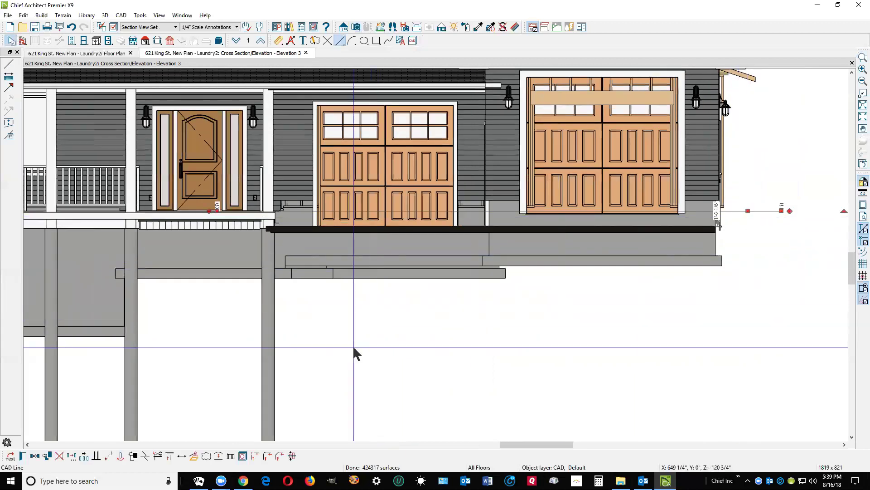
click(71, 456)
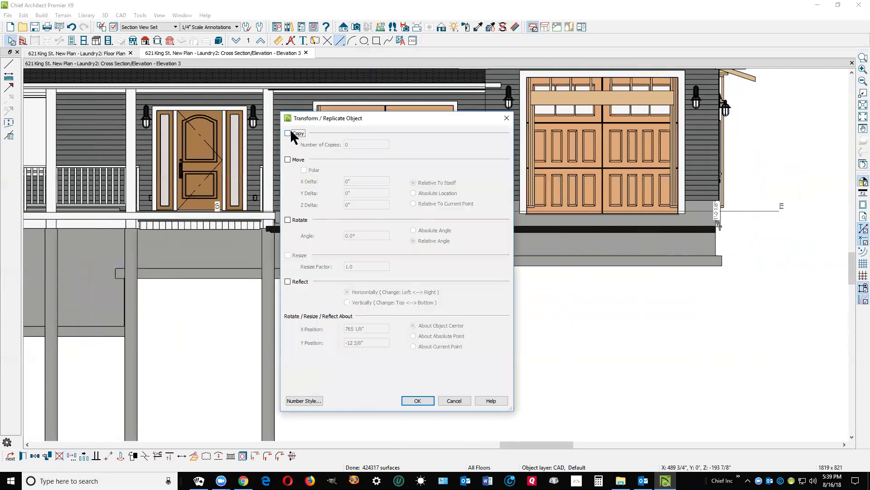
click(291, 132)
click(299, 160)
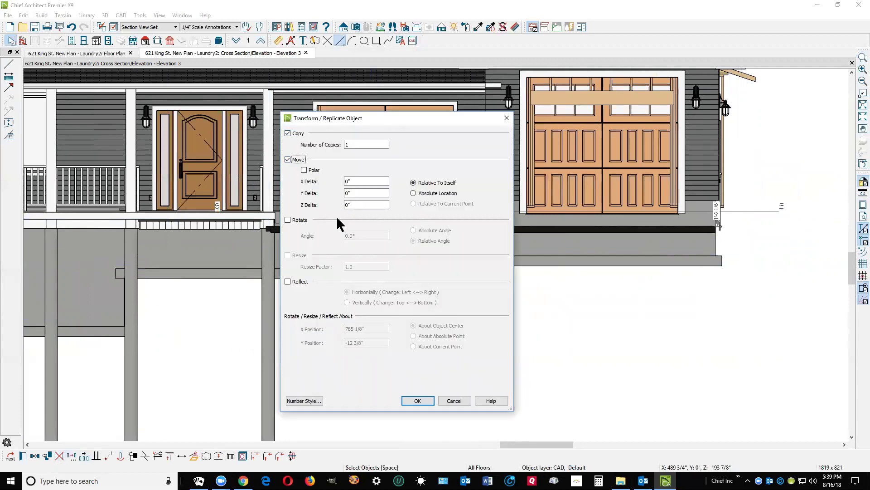
click(361, 207)
text(-48)
key(Return)
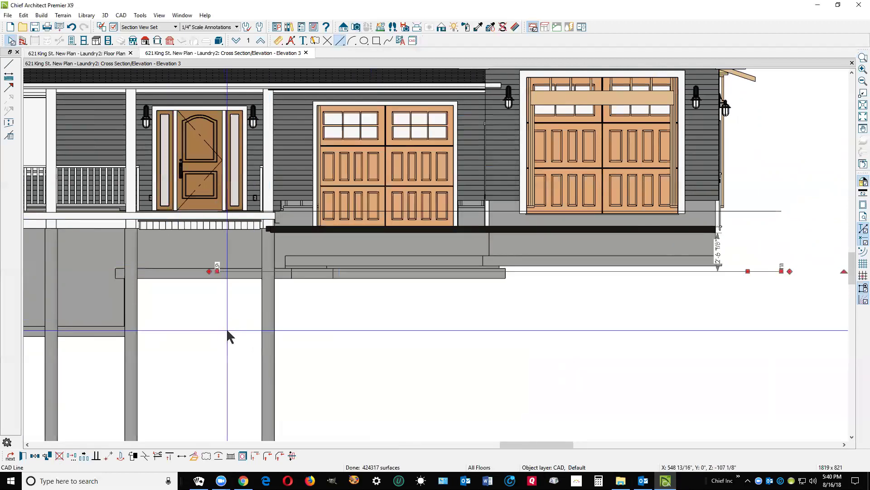
click(682, 280)
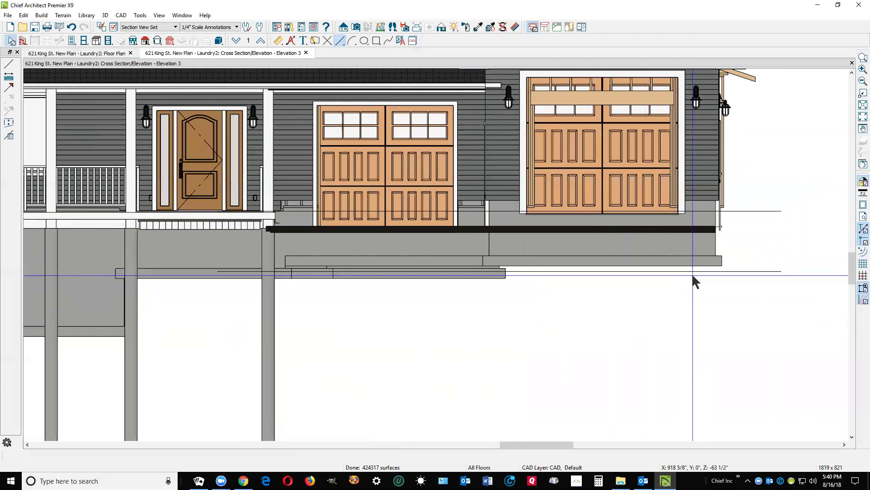
Step: Extend the bottom of the foundation wall under the larger garage door down to the lower reference line
scroll(693, 272, up, 1)
scroll(698, 273, up, 1)
scroll(766, 297, up, 1)
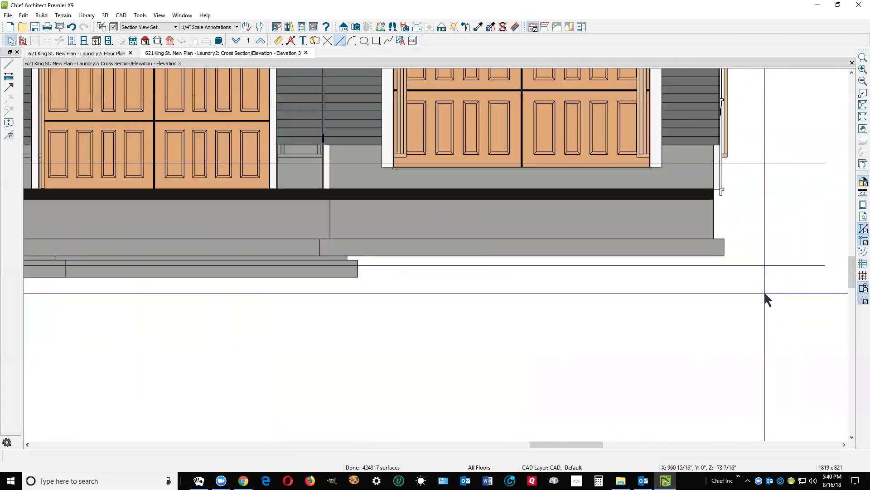
click(696, 270)
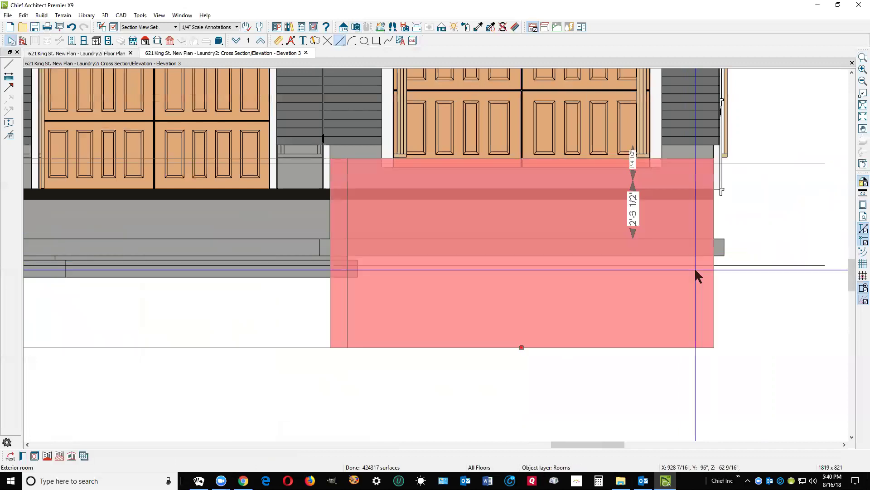
click(695, 267)
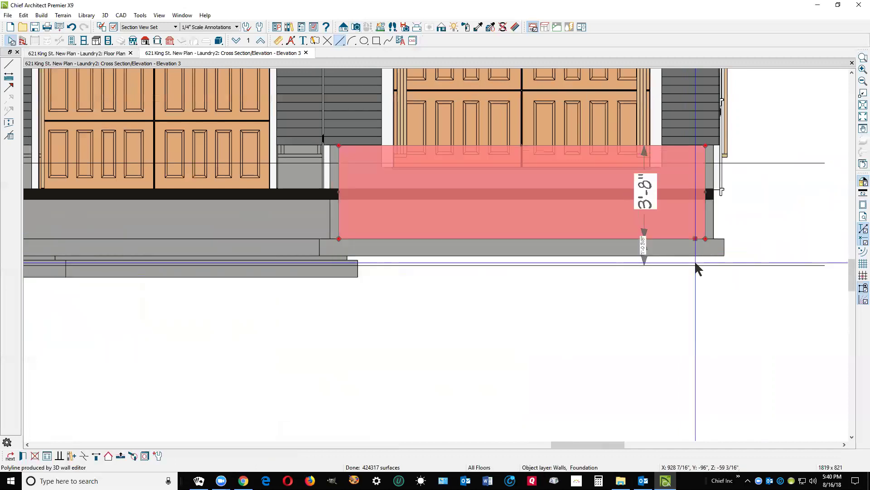
click(744, 308)
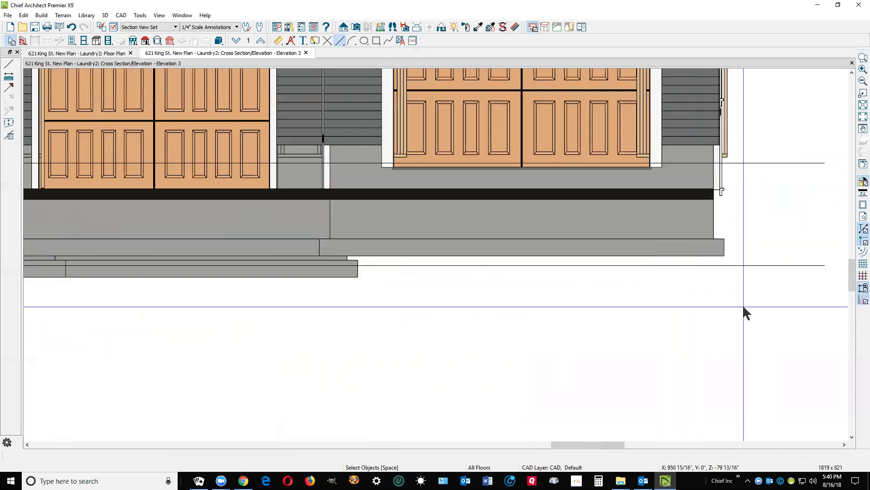
click(673, 233)
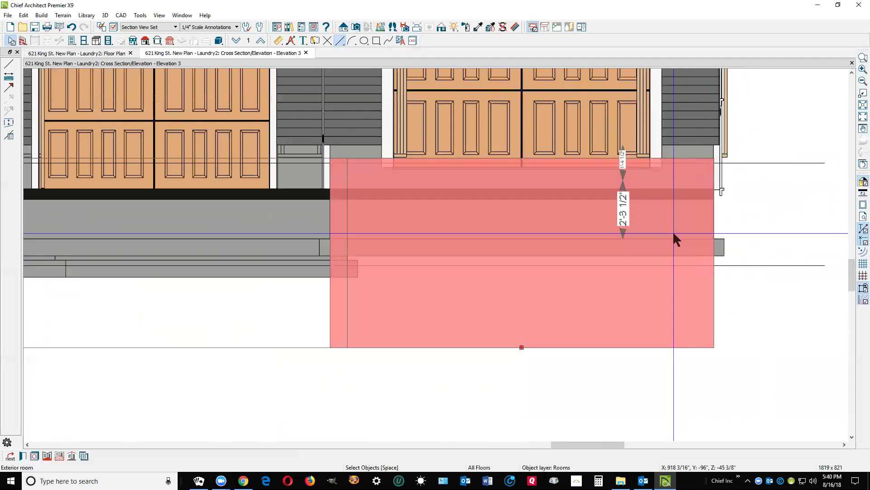
key(Tab)
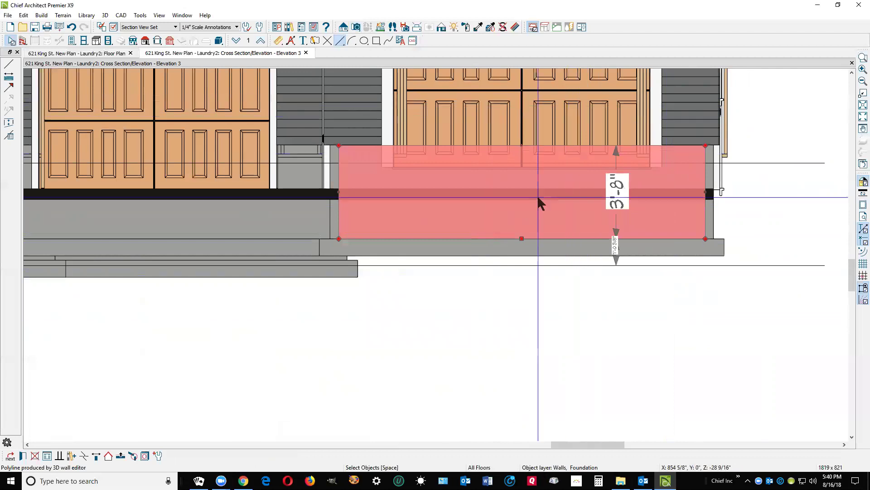
drag(522, 236, 536, 264)
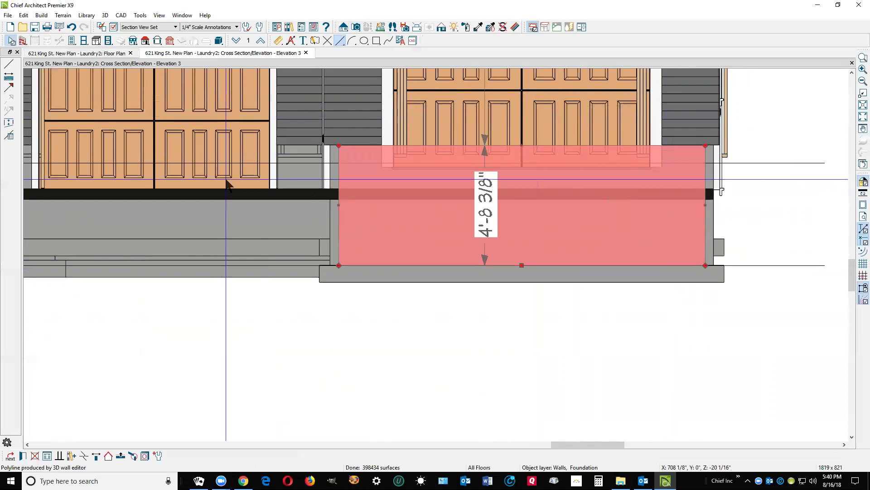
click(709, 287)
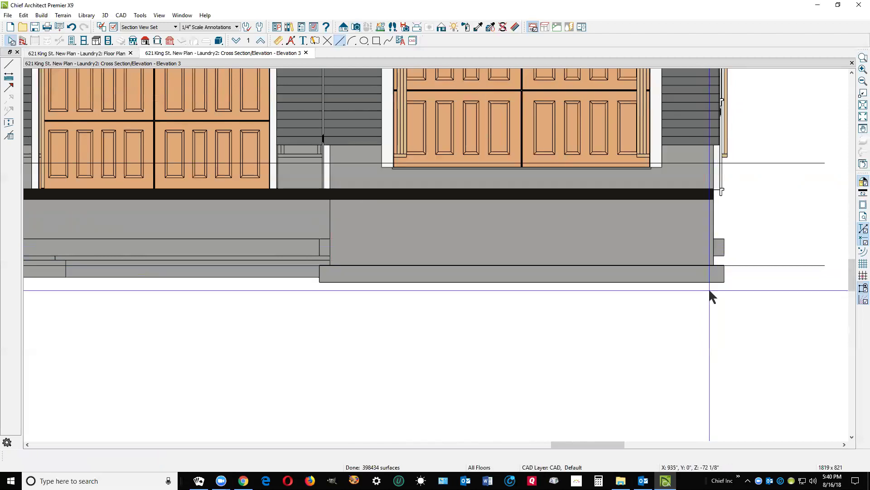
Step: Extend the bottom of the foundation wall under the smaller garage door down to the lower reference line
click(266, 222)
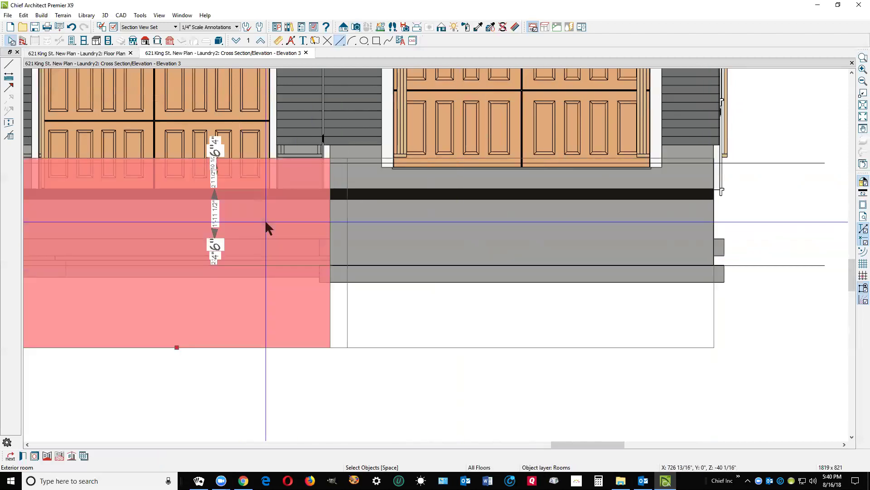
click(266, 222)
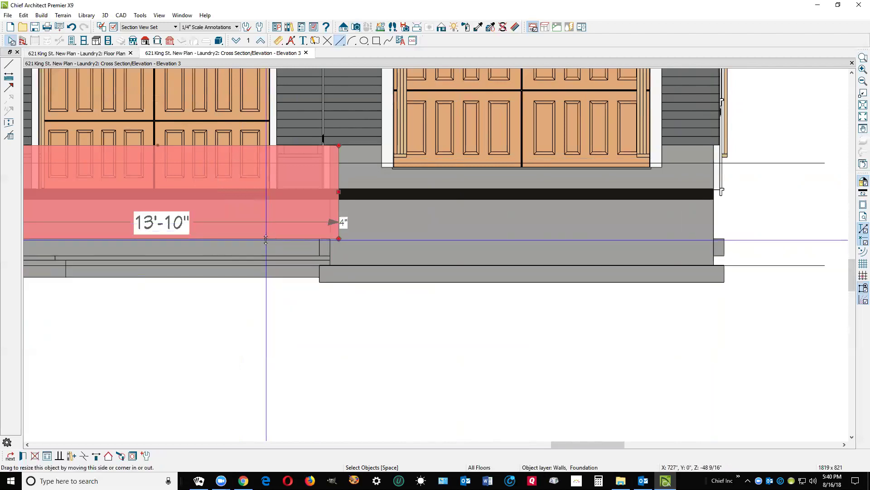
drag(266, 239, 347, 265)
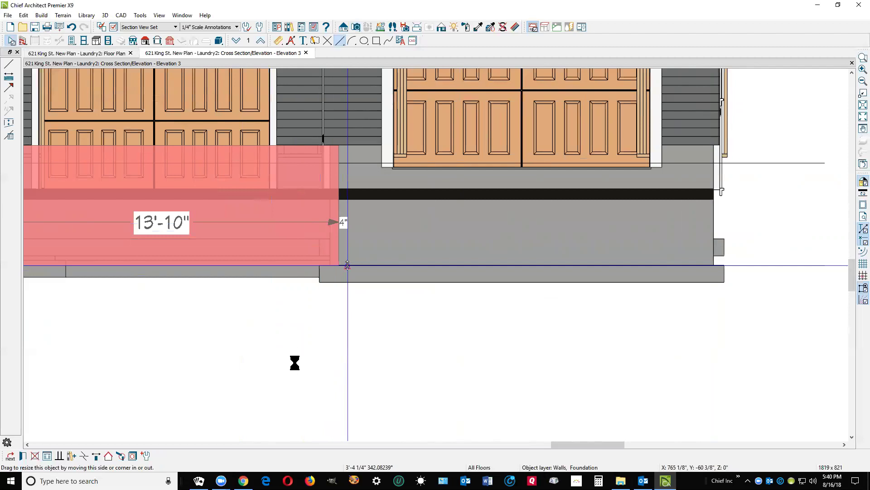
scroll(494, 292, down, 3)
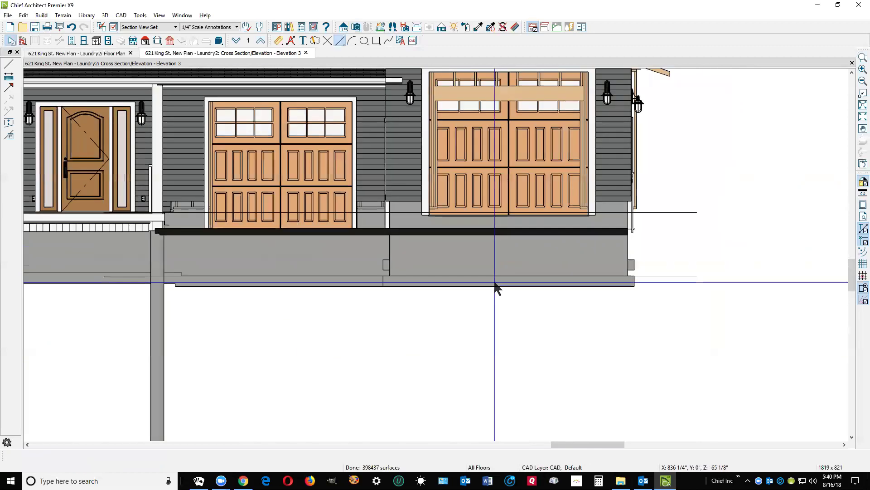
Step: Extend the raised section of the foundation wall's bottom beneath the front entry down to the lower reference line
scroll(178, 280, up, 3)
scroll(194, 263, up, 2)
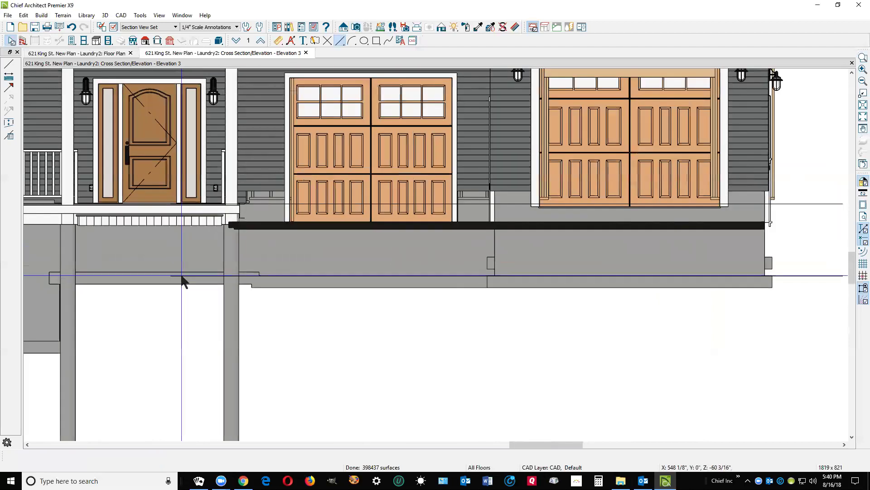
click(196, 261)
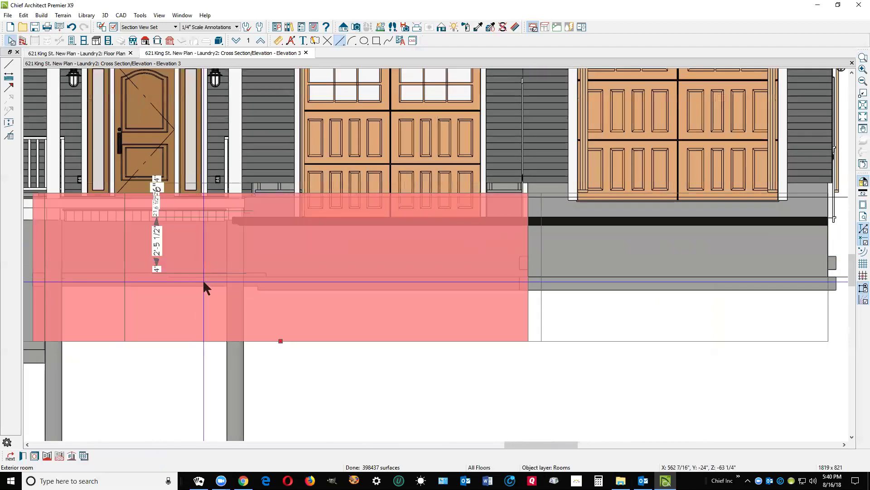
click(203, 279)
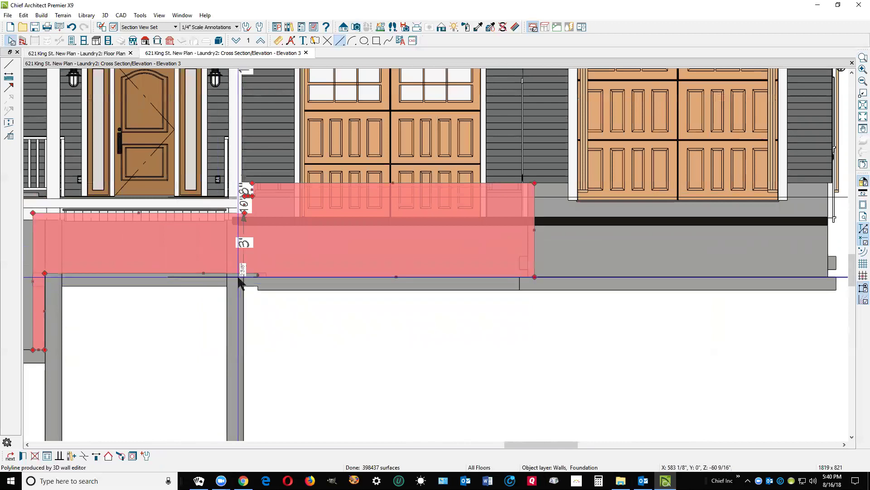
scroll(213, 260, up, 1)
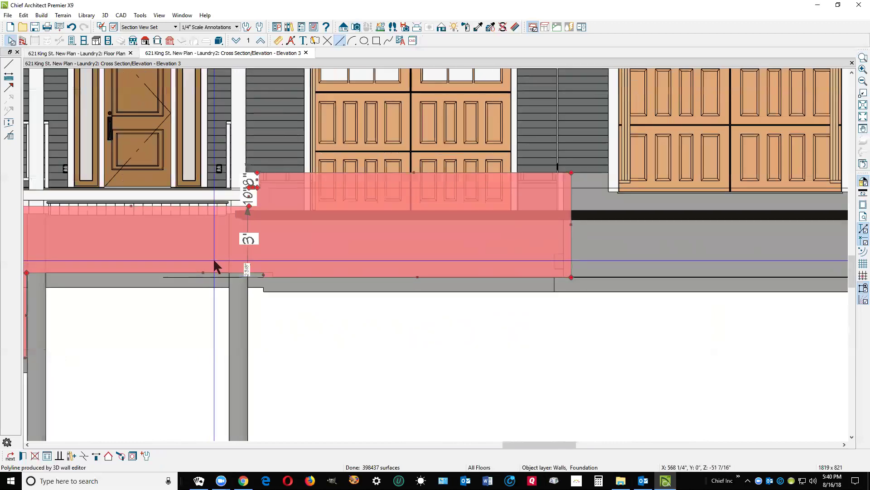
scroll(216, 268, up, 1)
scroll(214, 268, up, 1)
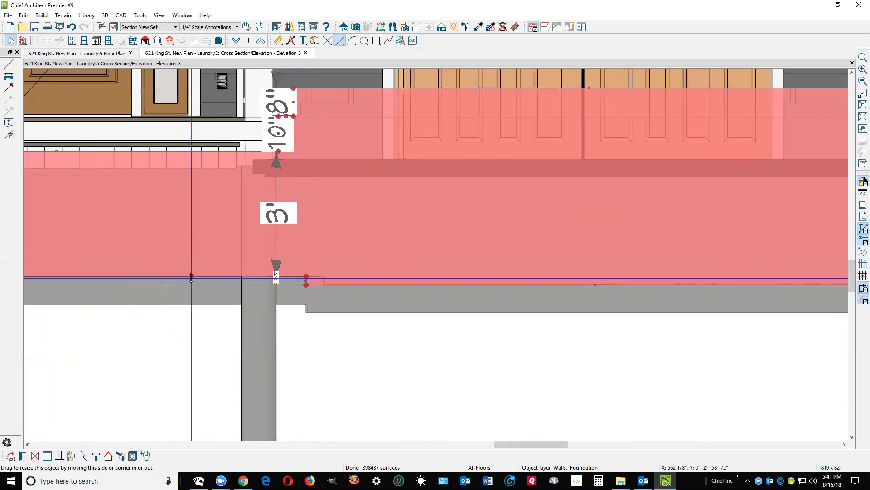
drag(195, 280, 204, 284)
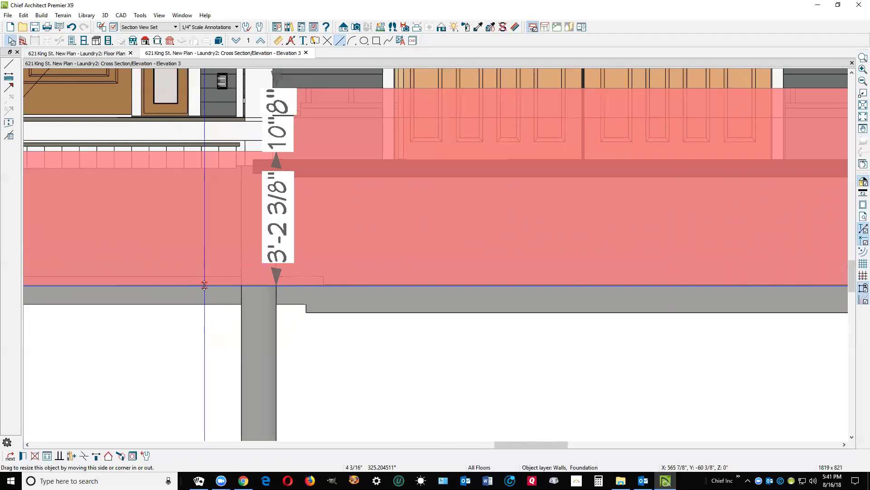
drag(205, 285, 205, 285)
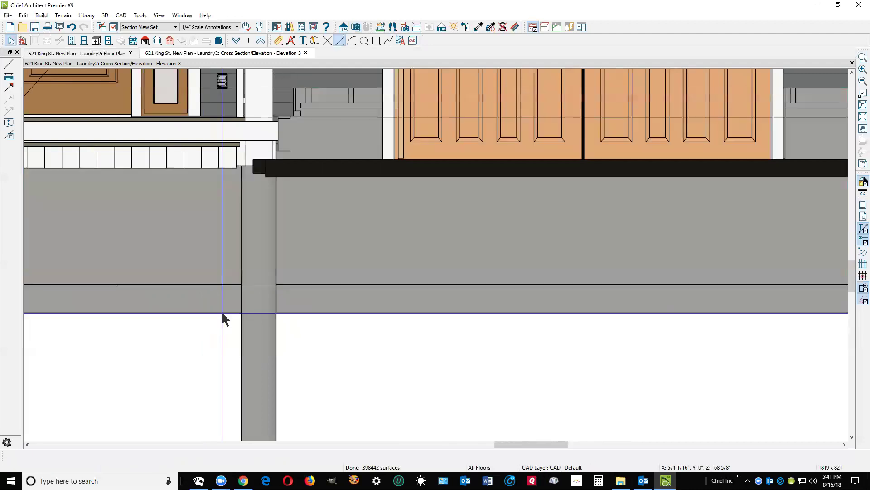
Step: Check the lowered front foundation walls and close the elevation without saving its window
scroll(184, 248, down, 4)
scroll(181, 244, down, 2)
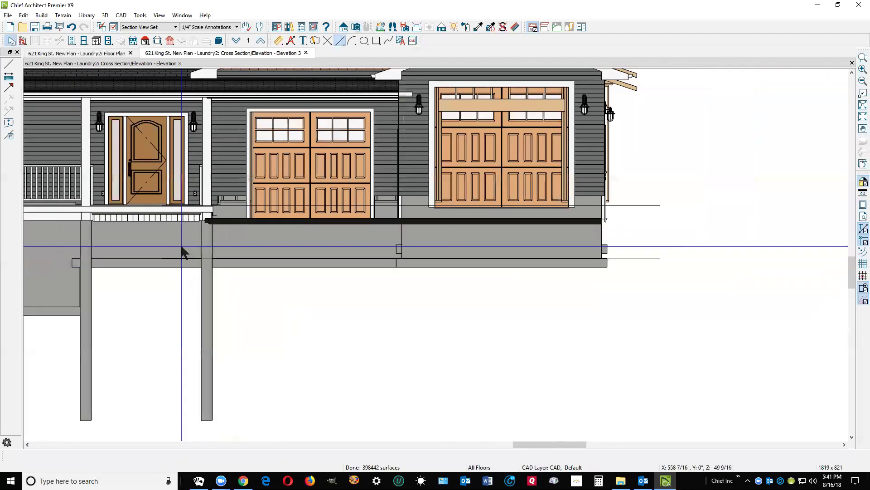
scroll(195, 254, up, 2)
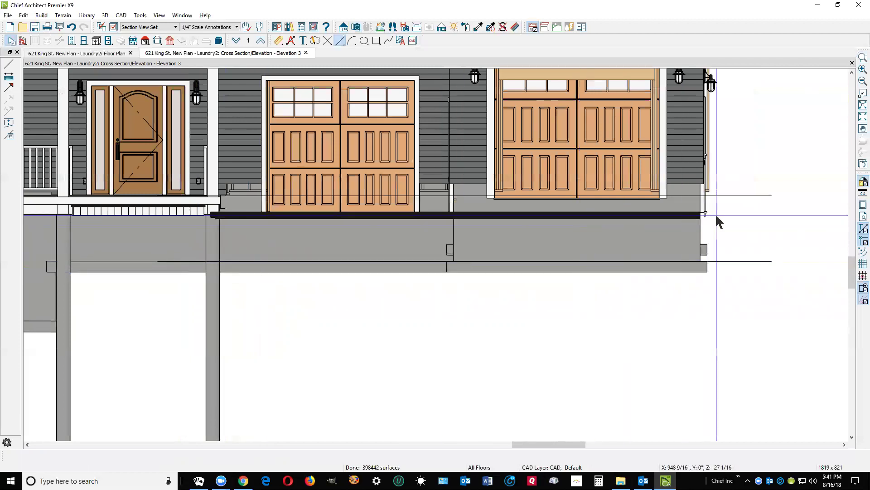
click(852, 63)
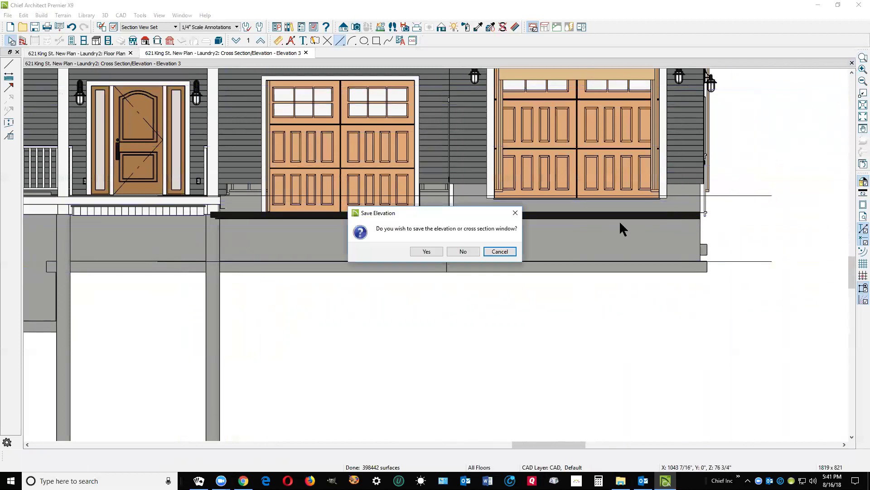
click(461, 251)
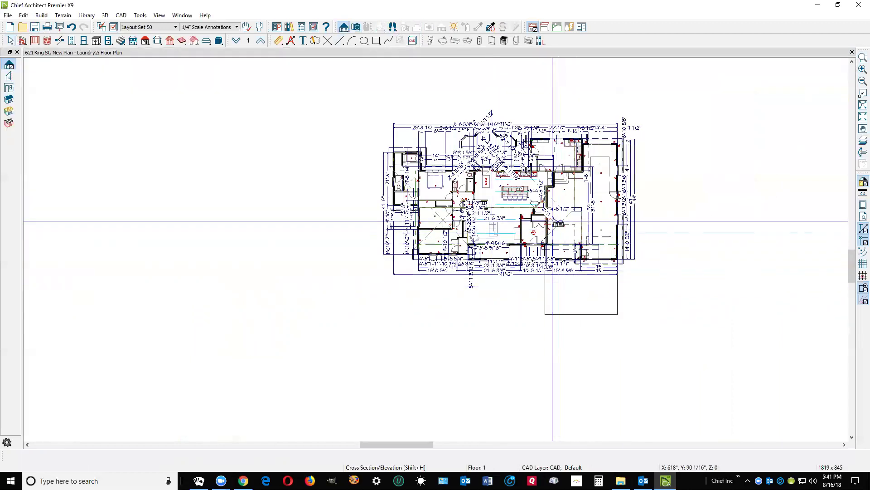
drag(545, 221, 671, 220)
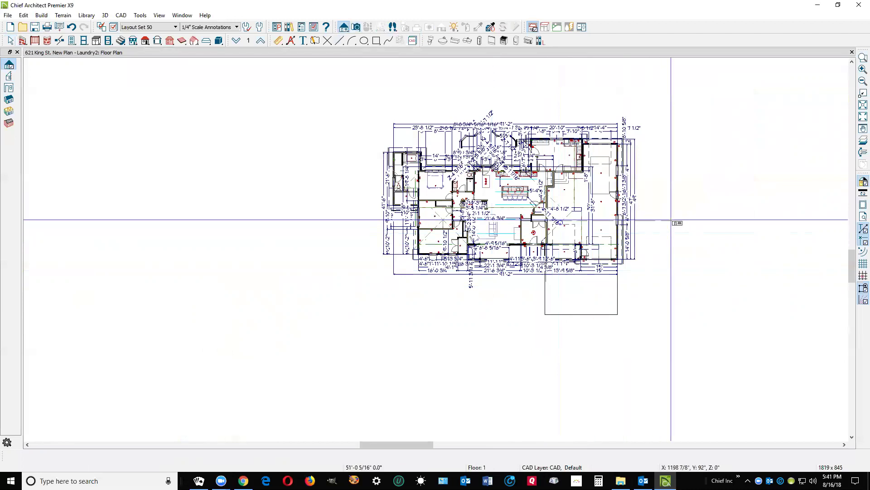
drag(671, 221, 671, 221)
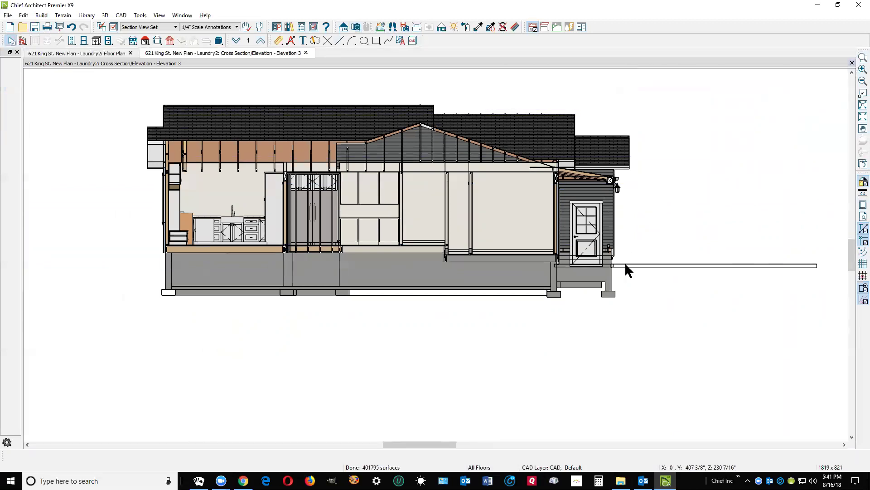
key(ctrl+w)
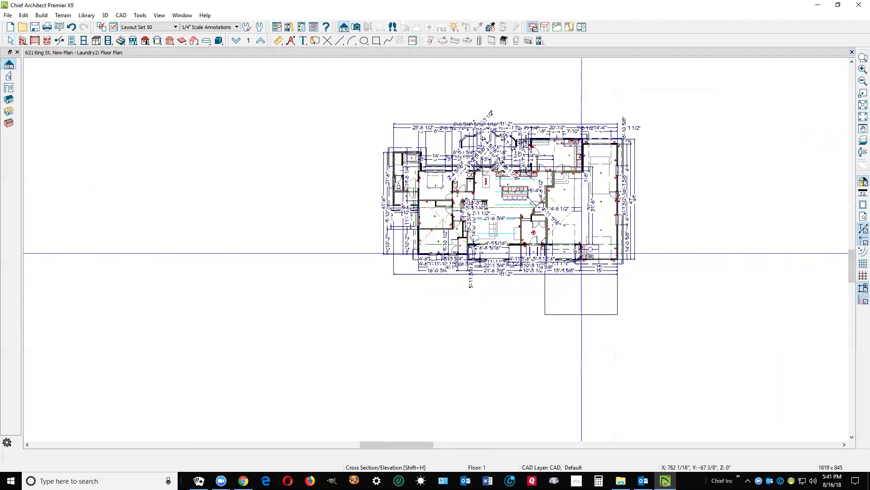
Step: Cut a section facing the garage side wall with the two windows and extend its foundation bottom down to the front wall's footing top
drag(609, 235, 645, 236)
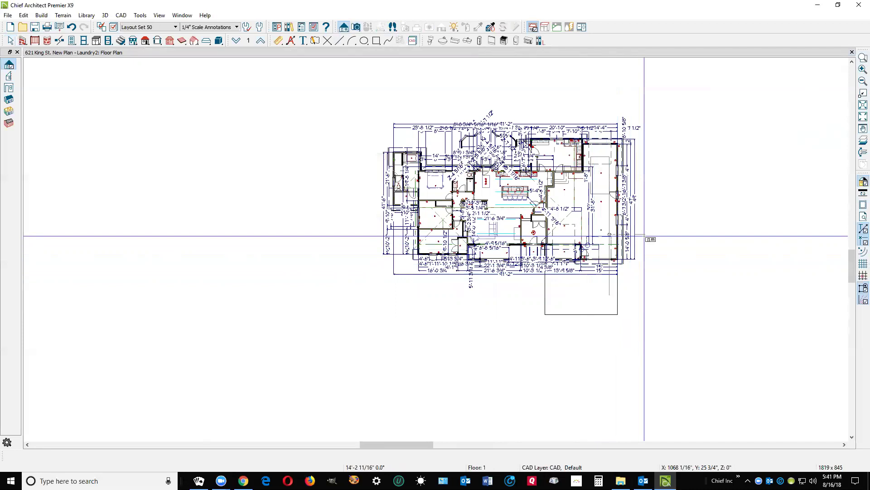
drag(644, 236, 645, 236)
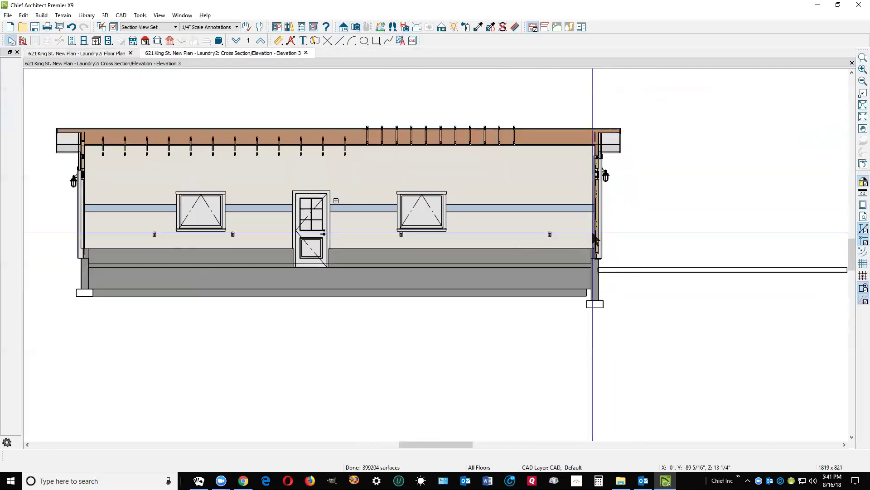
scroll(597, 303, up, 5)
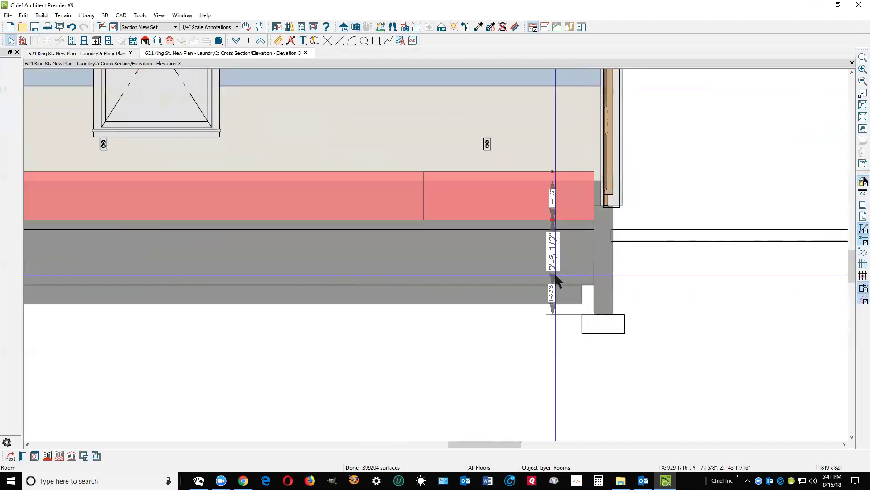
click(553, 274)
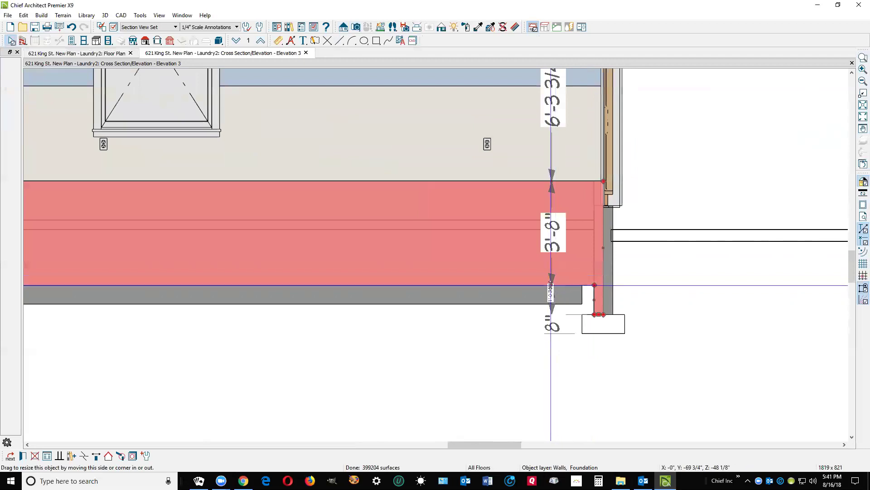
drag(550, 285, 595, 314)
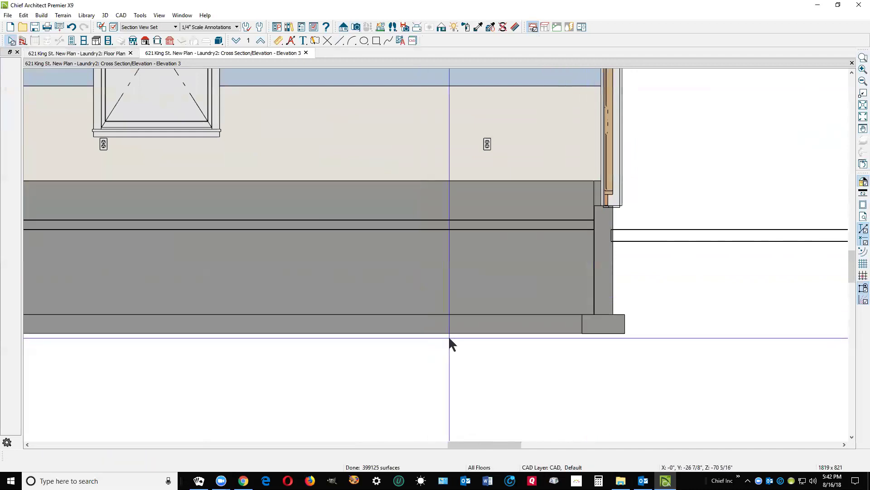
scroll(592, 317, down, 5)
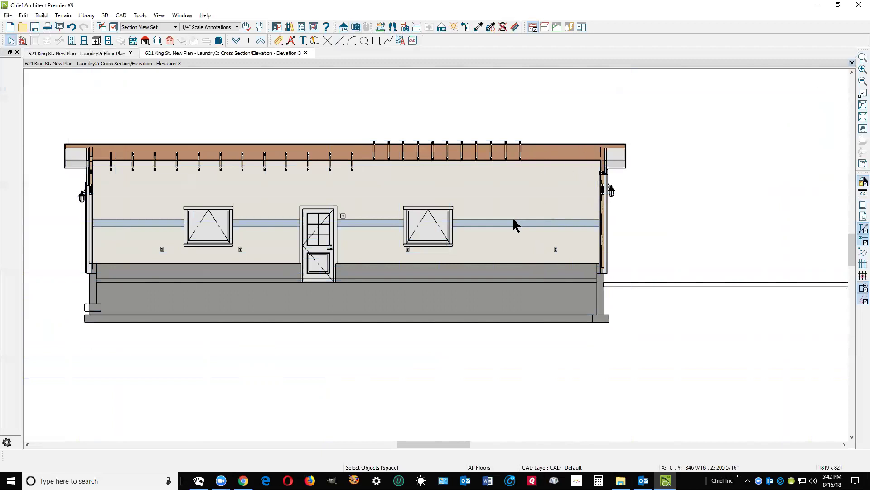
Step: Close the garage side section and cut a 45-degree section showing the laundry and garage foundations
key(ctrl+w)
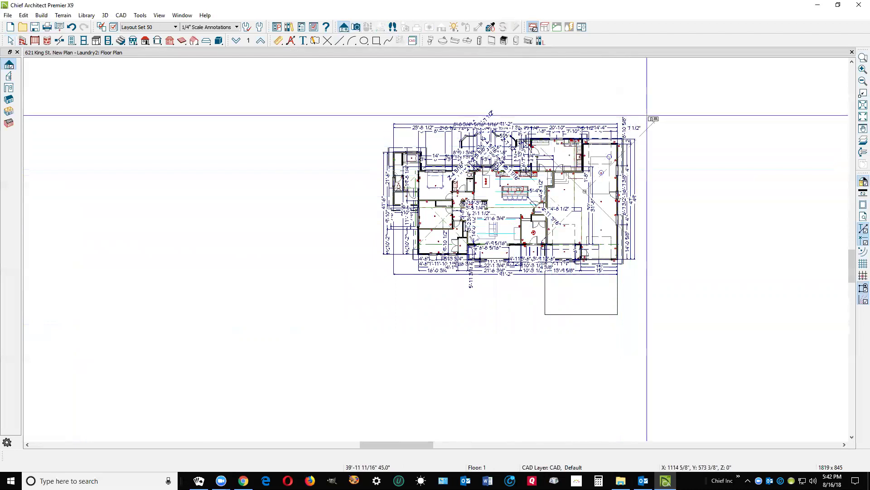
drag(647, 116, 647, 116)
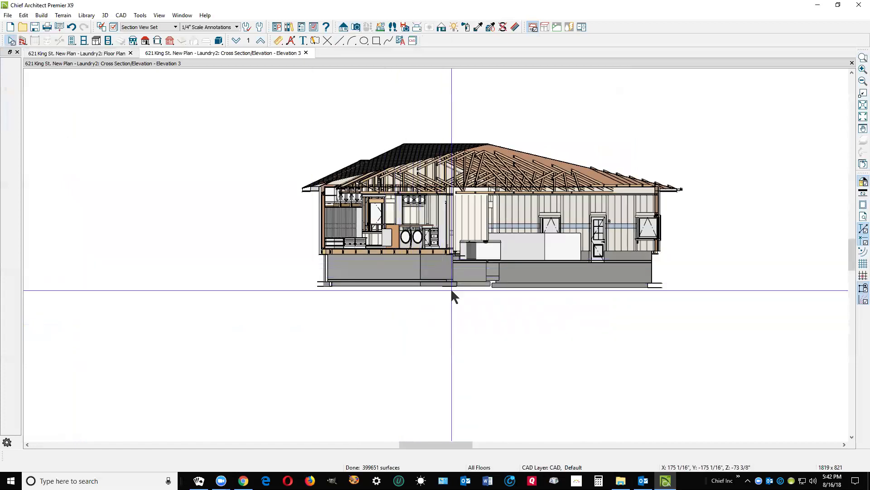
scroll(460, 290, up, 1)
scroll(462, 290, up, 3)
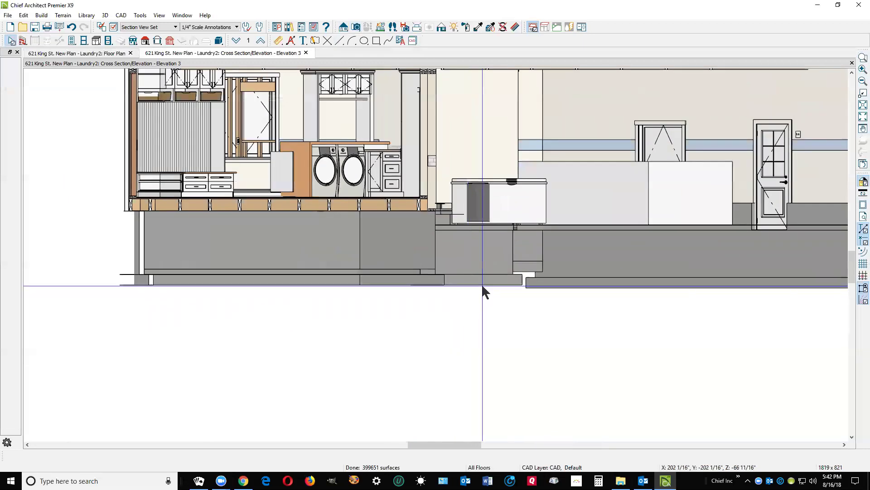
scroll(482, 287, down, 1)
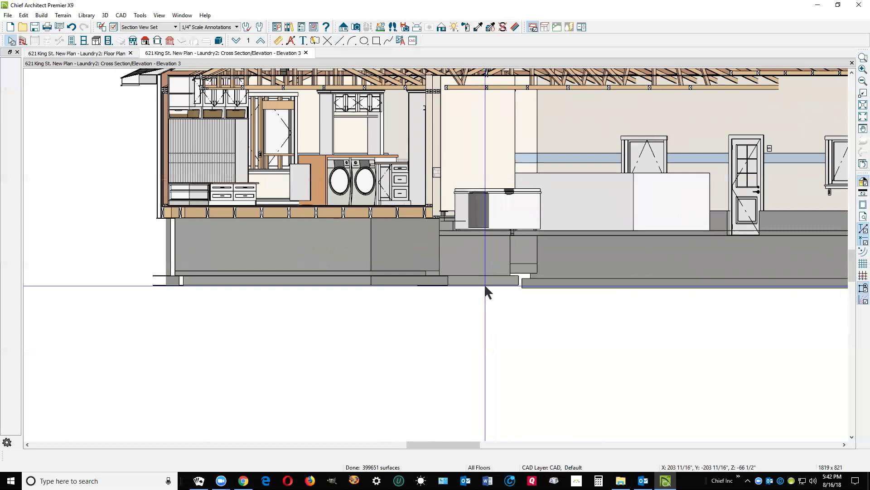
scroll(512, 268, down, 2)
scroll(516, 266, up, 4)
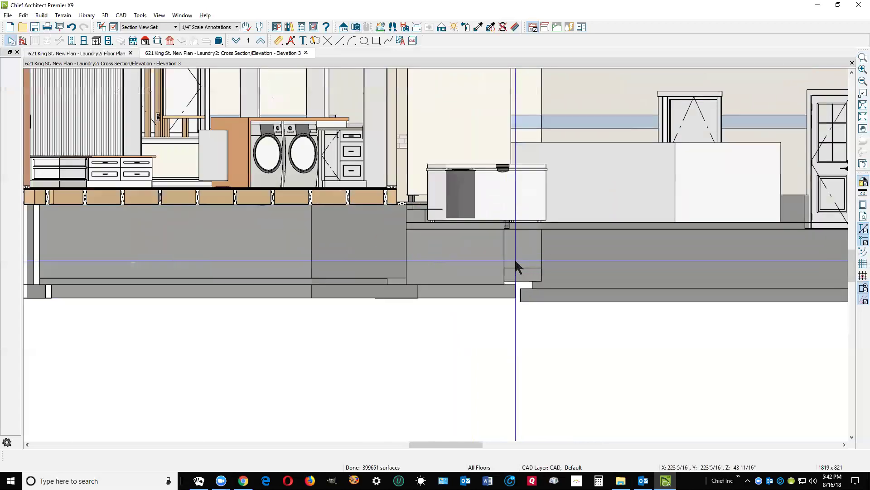
Step: Extend the bottom of the foundation wall beneath the white chest in the garage down to the neighbouring wall's footing top
click(515, 261)
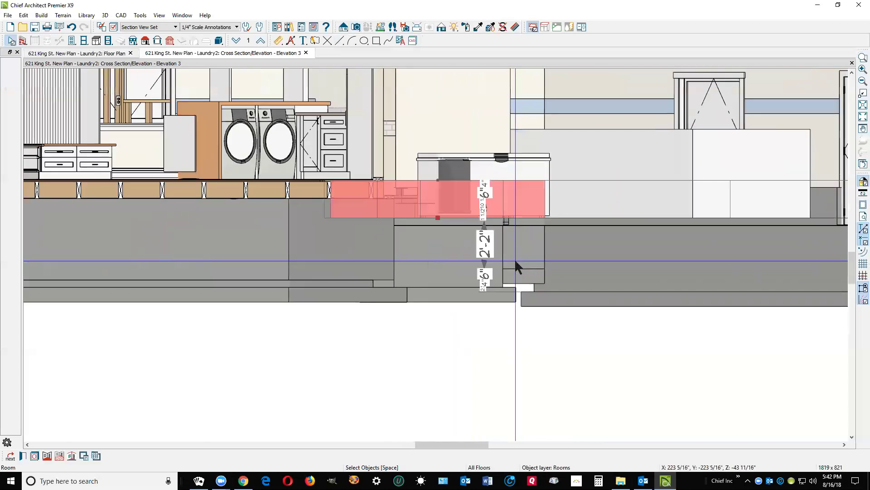
key(Tab)
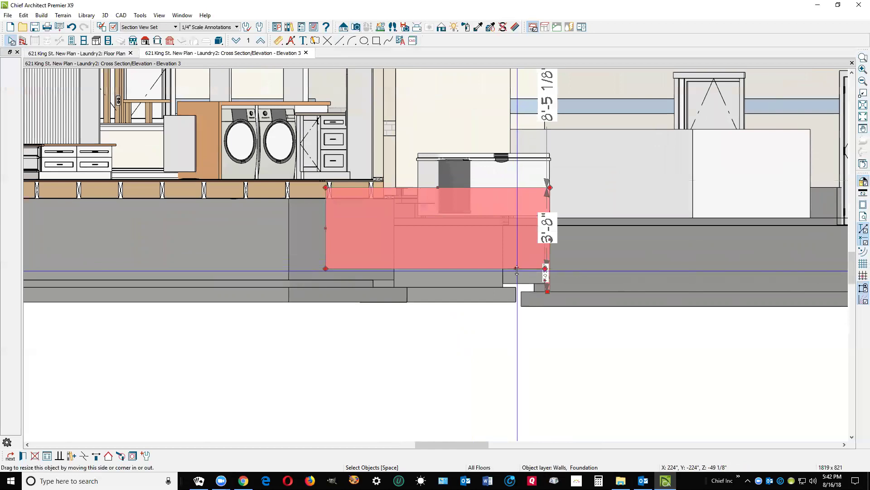
drag(516, 270, 537, 290)
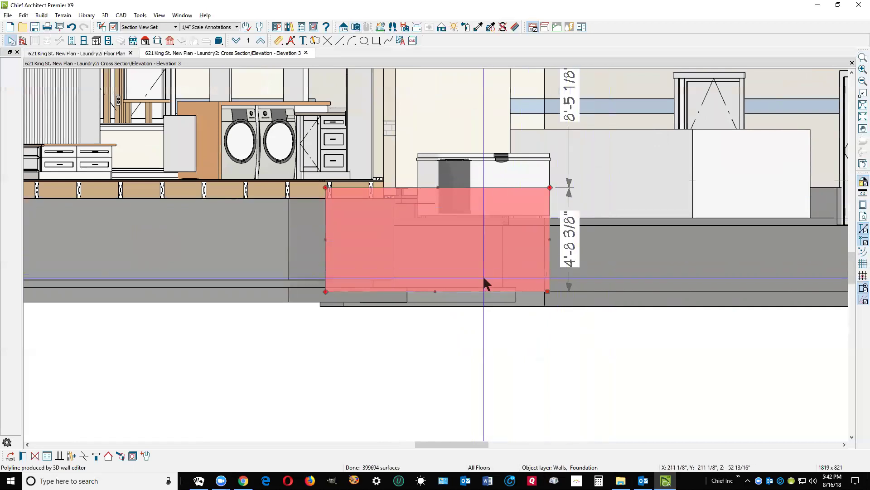
click(385, 326)
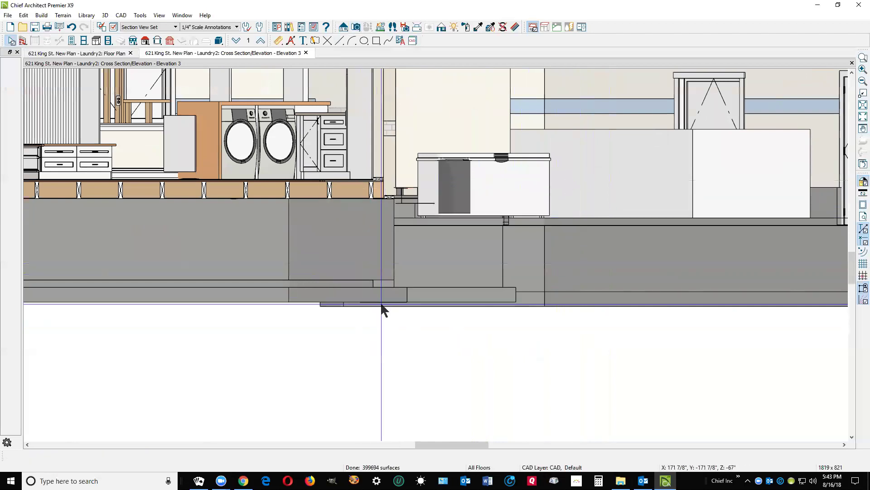
Step: Extend the bottom of the foundation wall at the laundry-garage transition down to the garage footing top
click(352, 262)
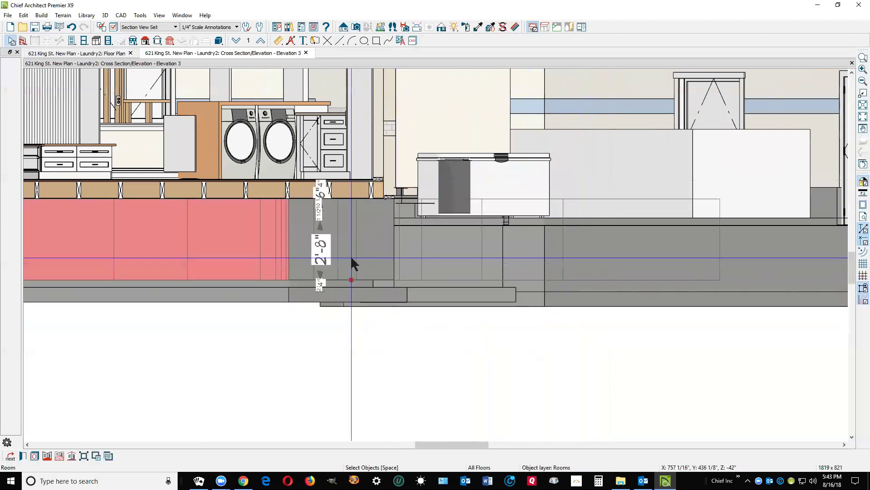
click(353, 262)
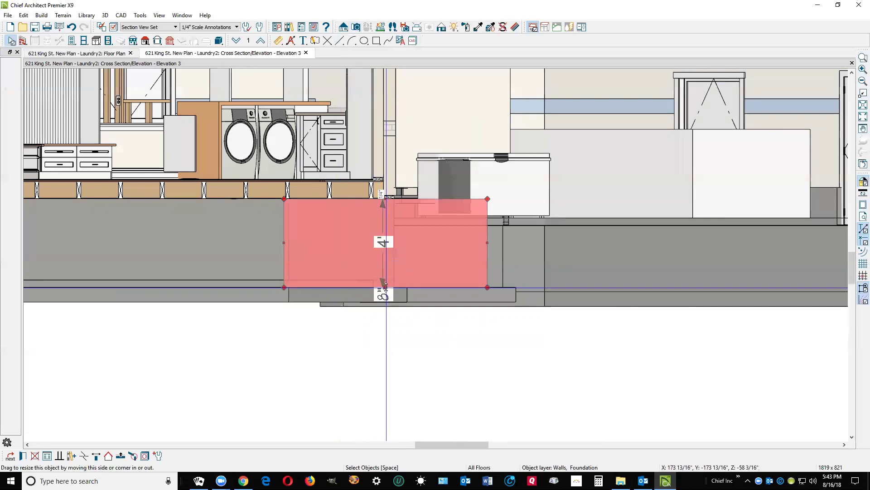
drag(384, 288, 567, 290)
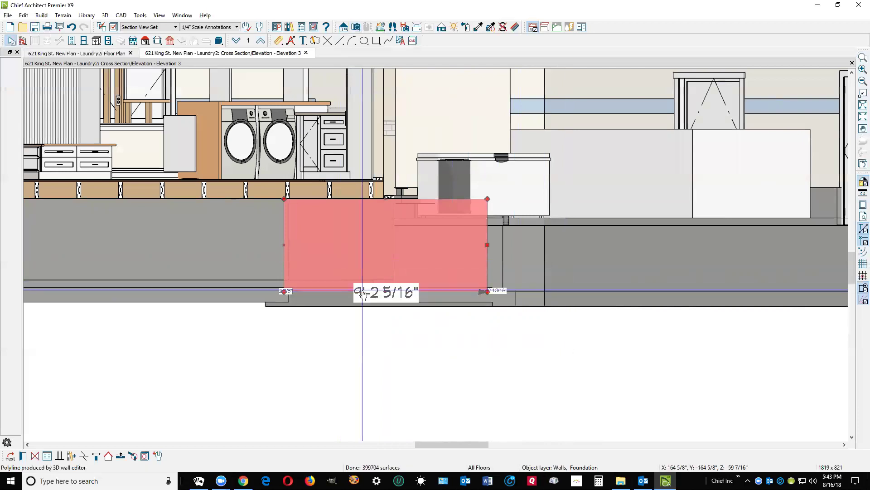
click(401, 357)
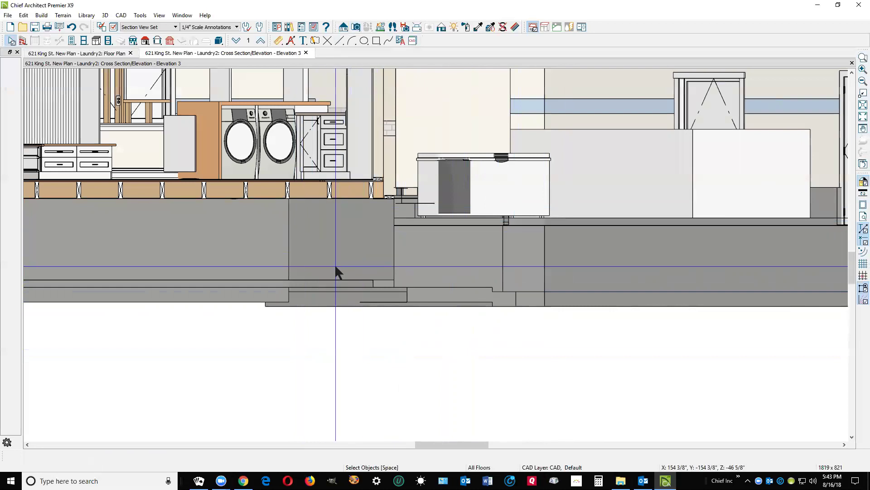
Step: Extend the bottom of the slightly wider foundation wall overlapping the laundry-garage transition down to the same garage footing top
click(447, 272)
click(445, 265)
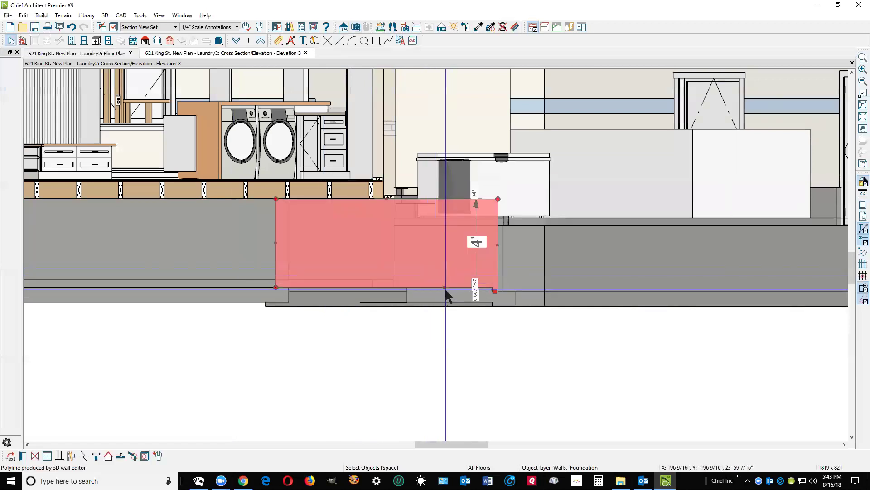
drag(453, 290, 520, 291)
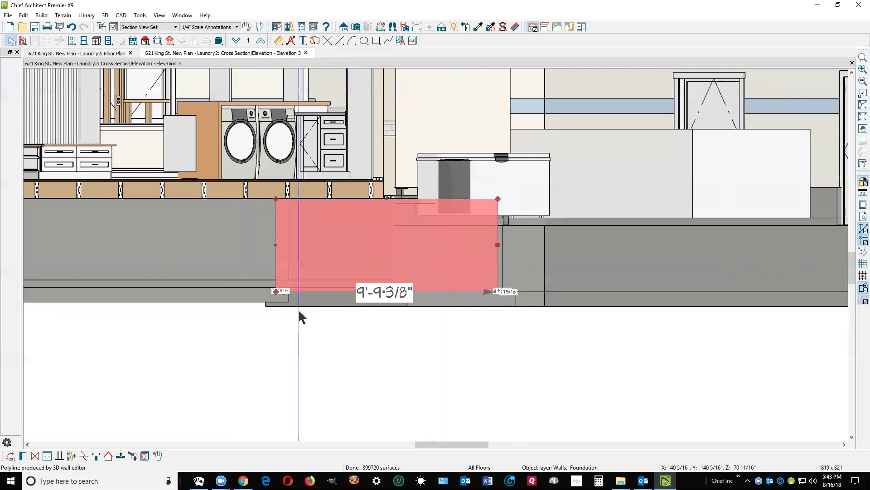
Step: Extend the bottom of the foundation wall below the laundry room down to the top of the garage footing
key(Escape)
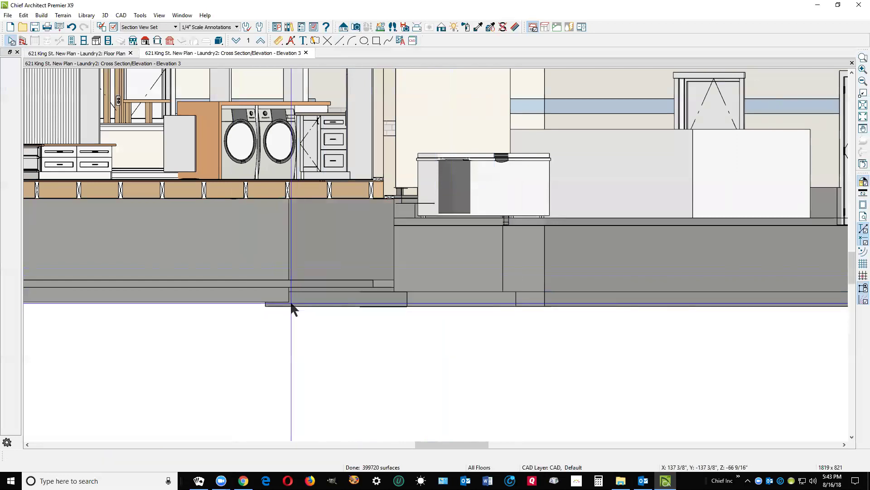
click(257, 264)
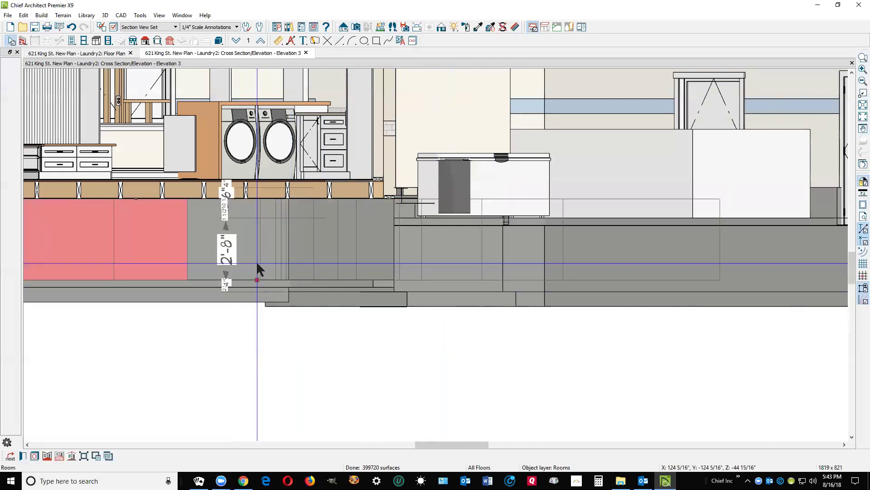
click(257, 263)
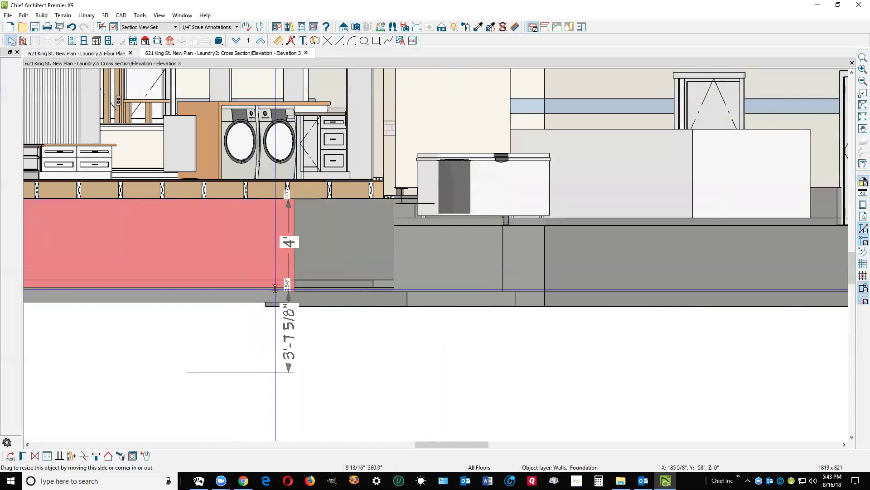
drag(275, 288, 557, 290)
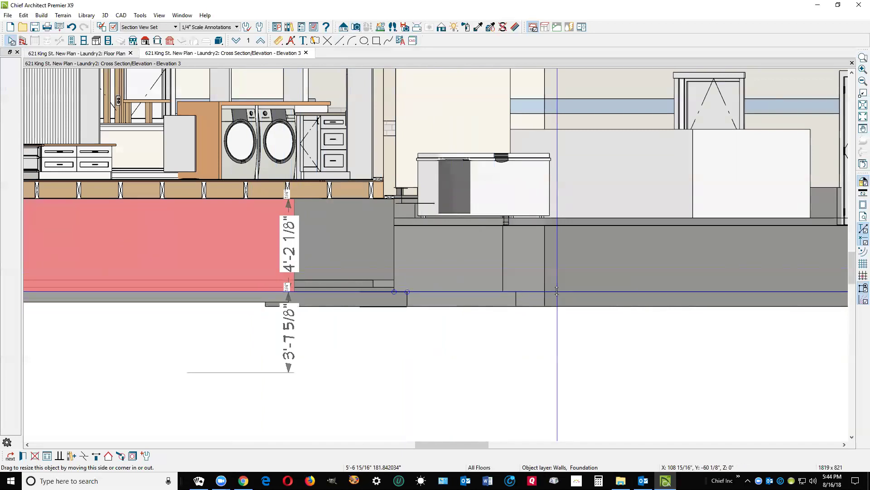
drag(557, 291, 322, 324)
click(323, 326)
scroll(365, 307, down, 3)
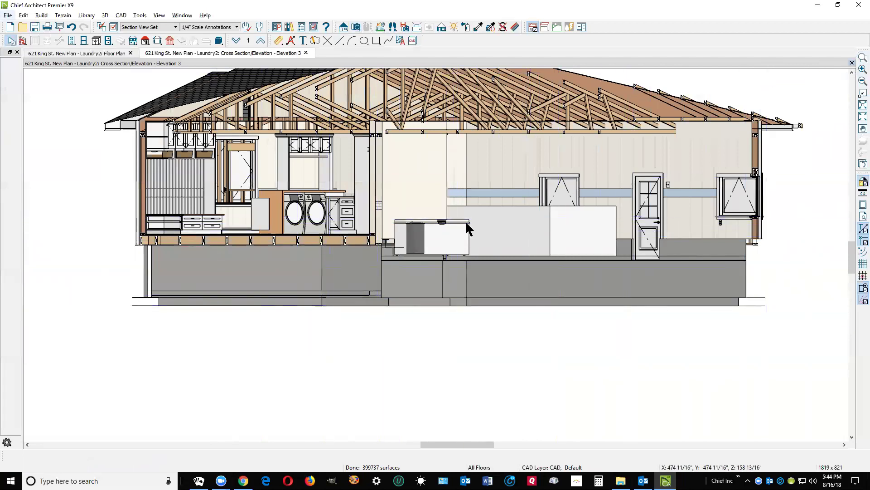
Step: Close the 45-degree section and create a perspective full overview of the house
click(306, 53)
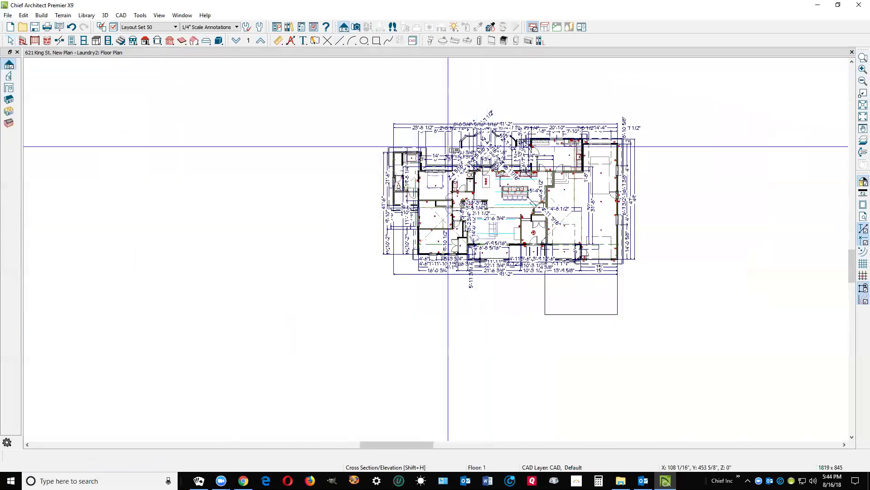
click(358, 27)
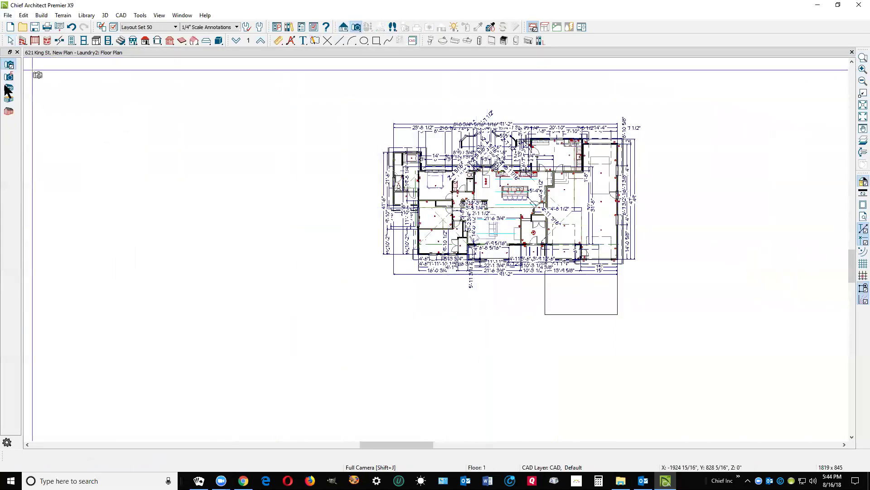
click(518, 228)
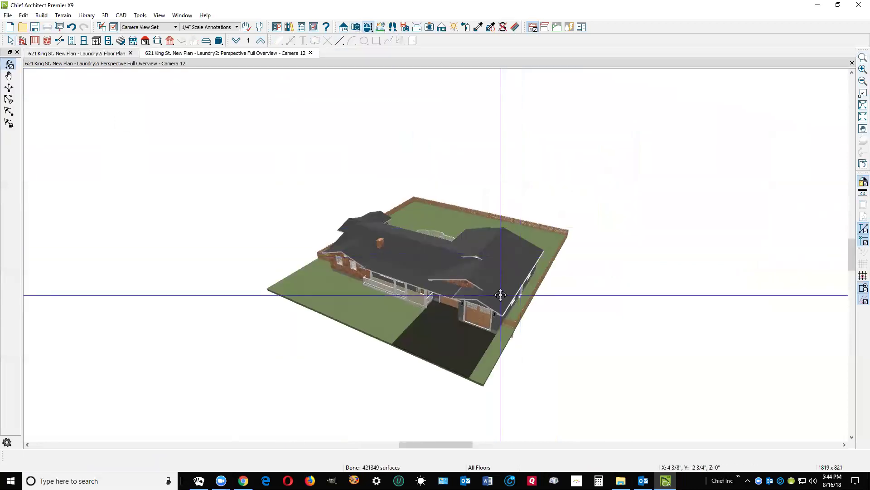
Step: Show the overview with outlined edges and examine the garage and entry foundation walls and footings from below
drag(499, 291, 494, 260)
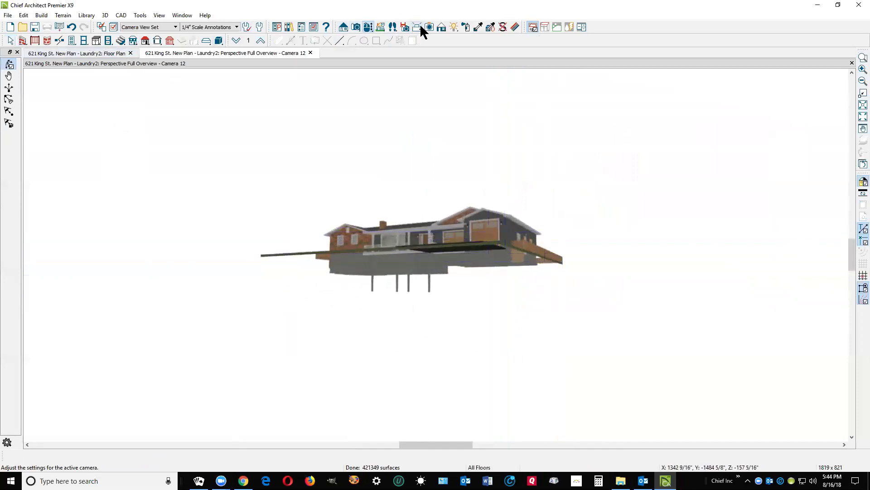
click(441, 28)
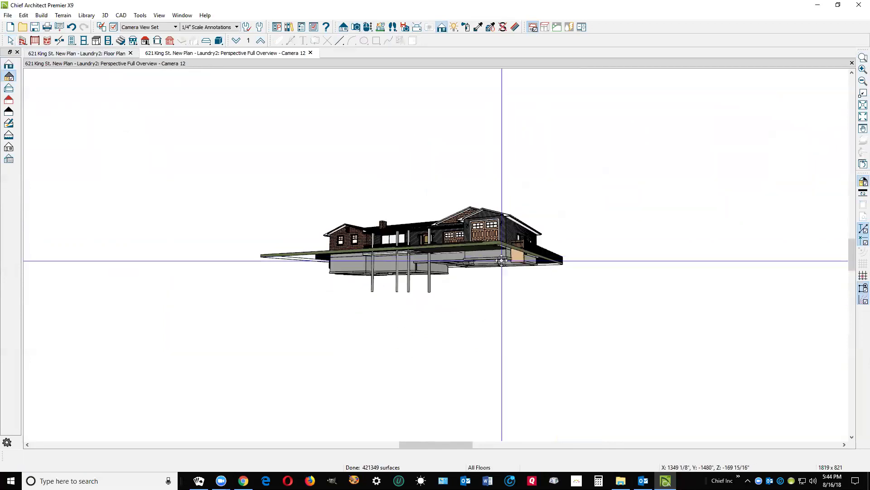
scroll(505, 256, up, 3)
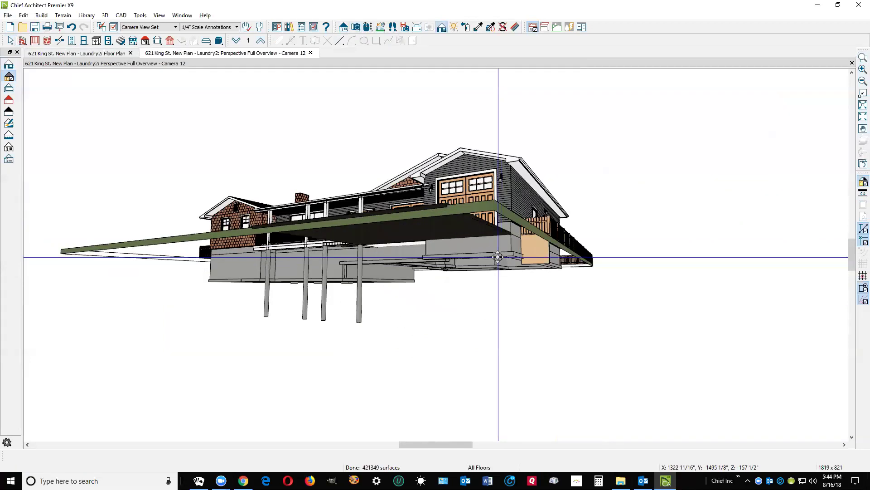
scroll(498, 257, up, 3)
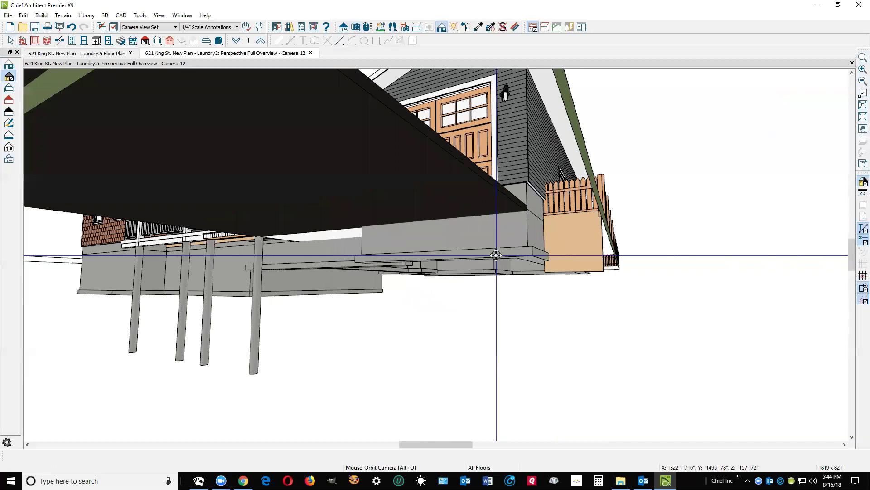
scroll(368, 257, up, 1)
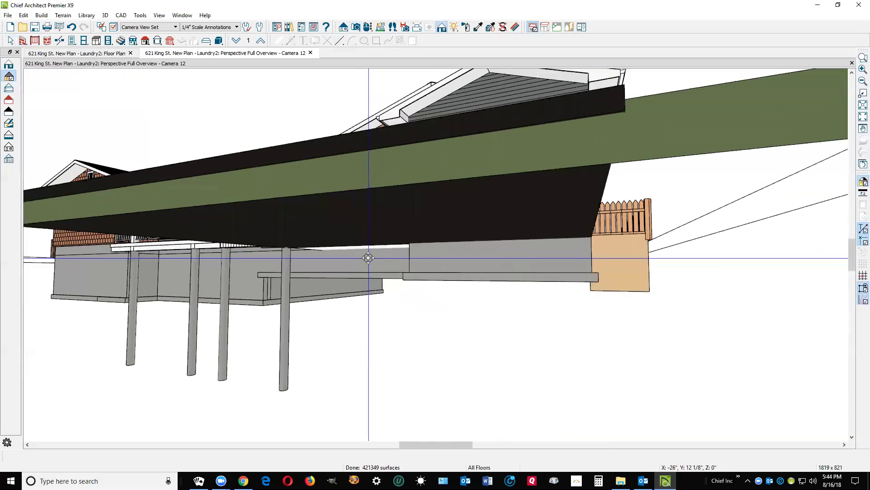
scroll(369, 257, down, 4)
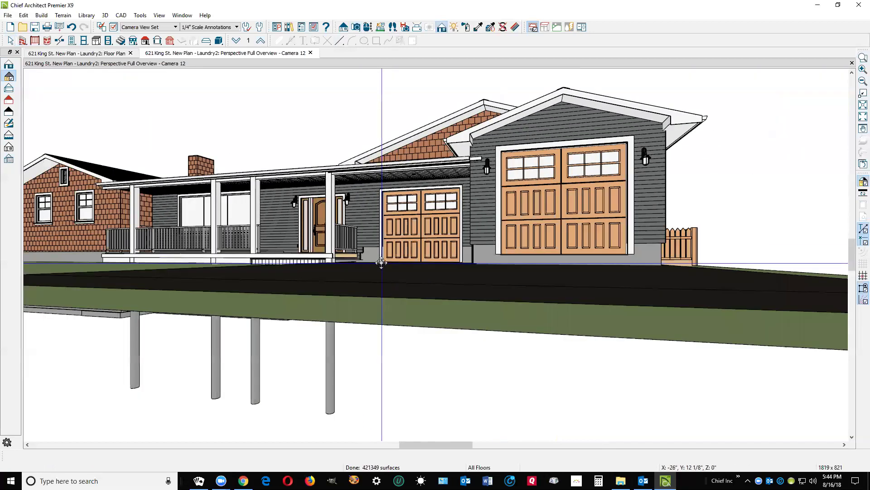
scroll(382, 262, down, 2)
drag(380, 260, 570, 267)
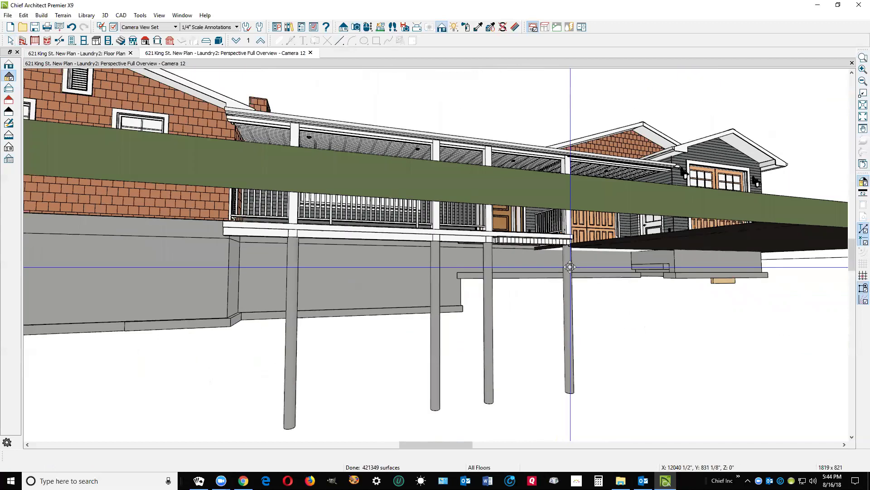
scroll(657, 263, up, 3)
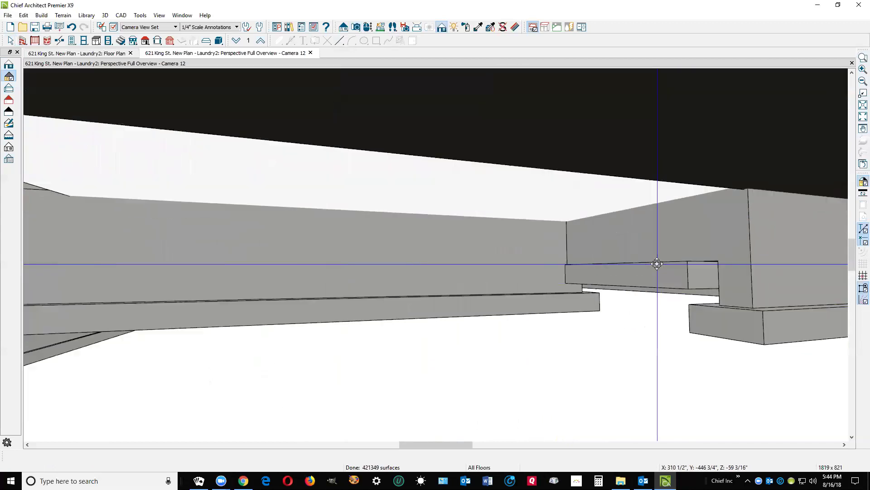
Step: Extend the raised bottom edge of the notched foundation wall between the two garage fronts down to the footing top
key(space)
click(657, 237)
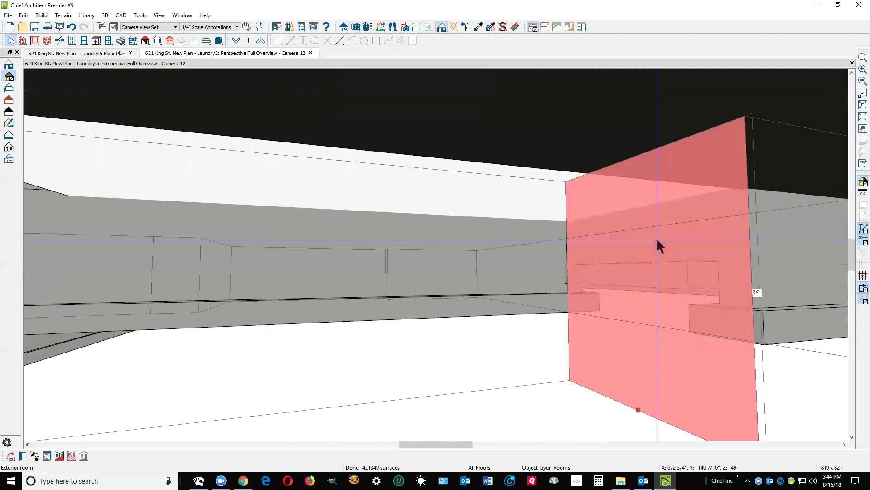
click(650, 239)
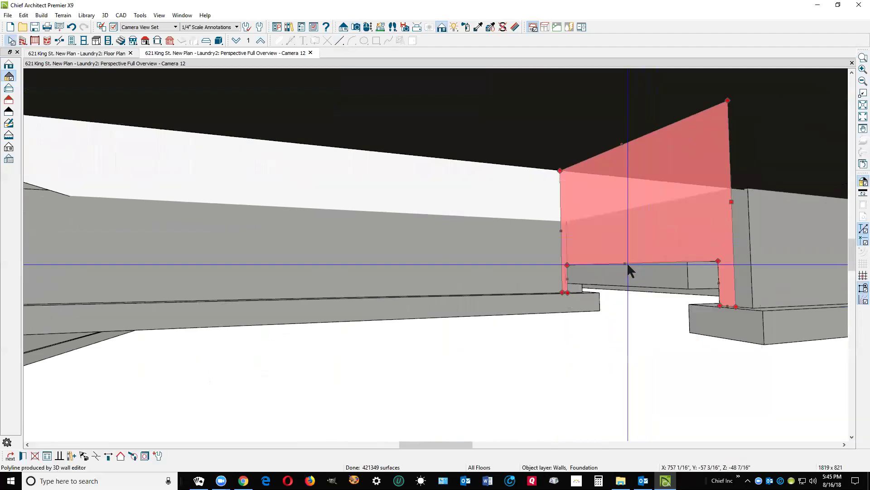
drag(624, 262, 642, 299)
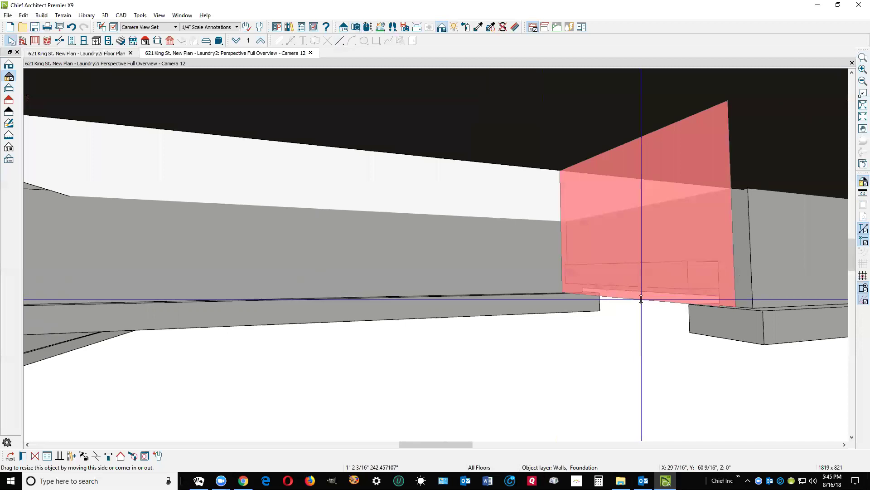
drag(641, 300, 611, 291)
key(Escape)
scroll(571, 257, down, 3)
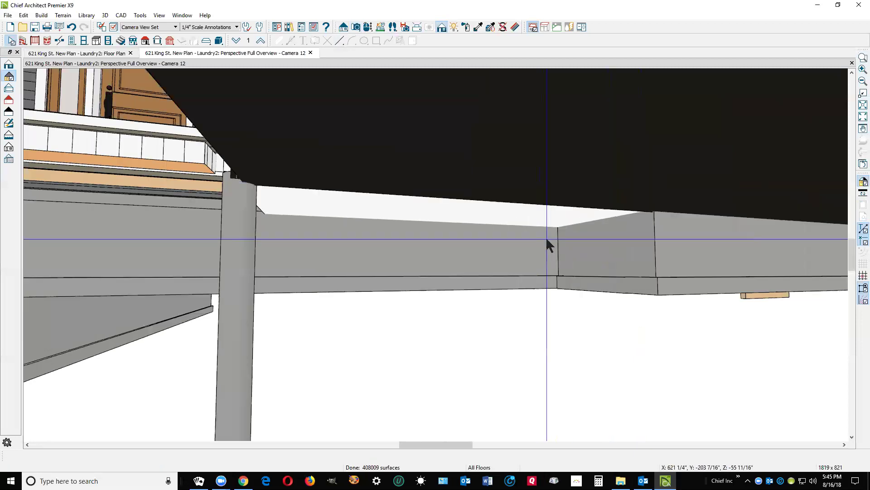
scroll(546, 240, down, 4)
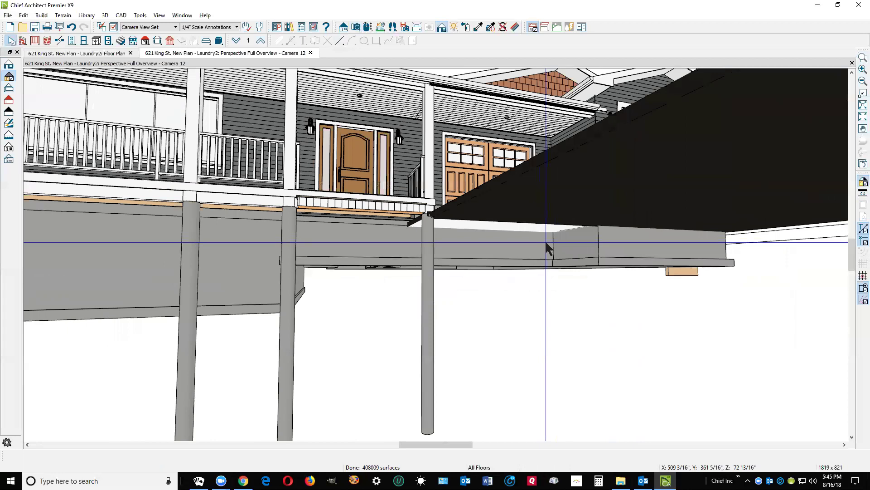
scroll(545, 240, down, 5)
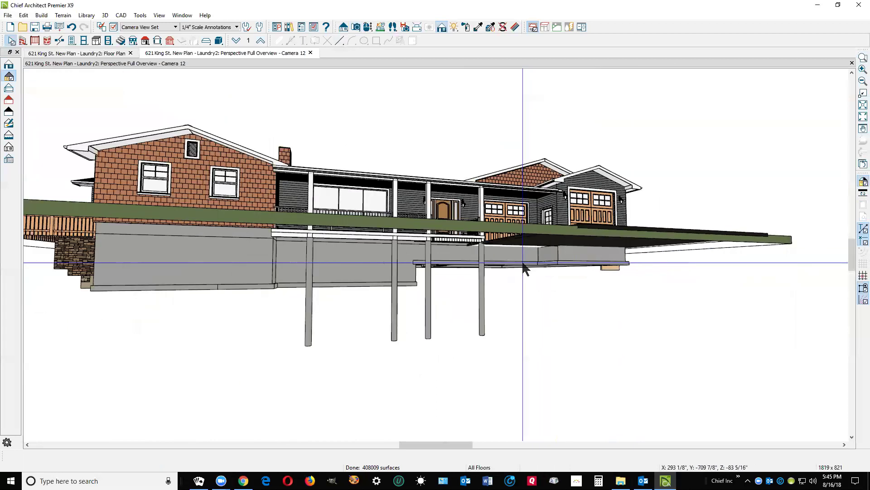